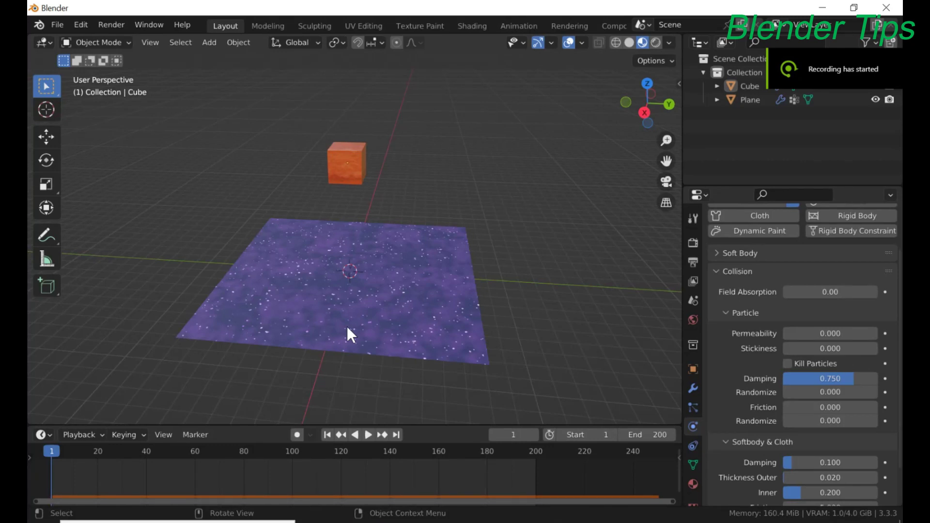
# Step: Play the finished simulation of the wooden cube dropping onto the galaxy cloth
pyautogui.moveTo(387, 315)
pyautogui.mouseDown(button='middle')
pyautogui.moveTo(283, 307)
pyautogui.moveTo(390, 311)
pyautogui.moveTo(386, 306)
pyautogui.moveTo(391, 314)
pyautogui.moveTo(384, 307)
pyautogui.mouseUp(button='middle')
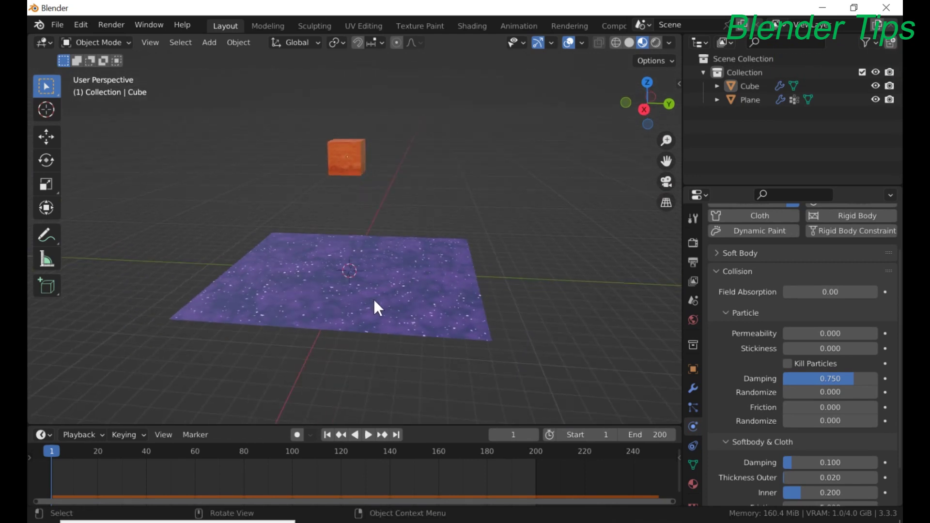
pyautogui.scroll(3, 375, 299)
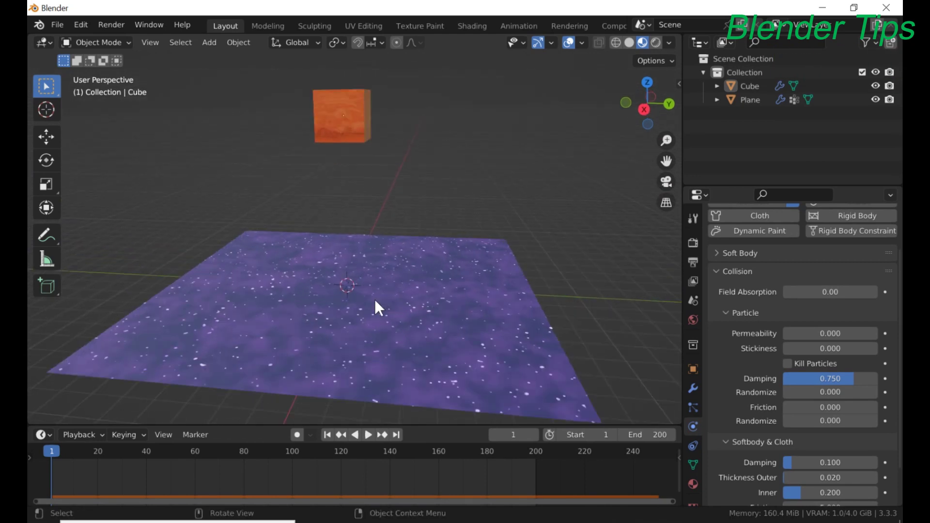
pyautogui.press('space')
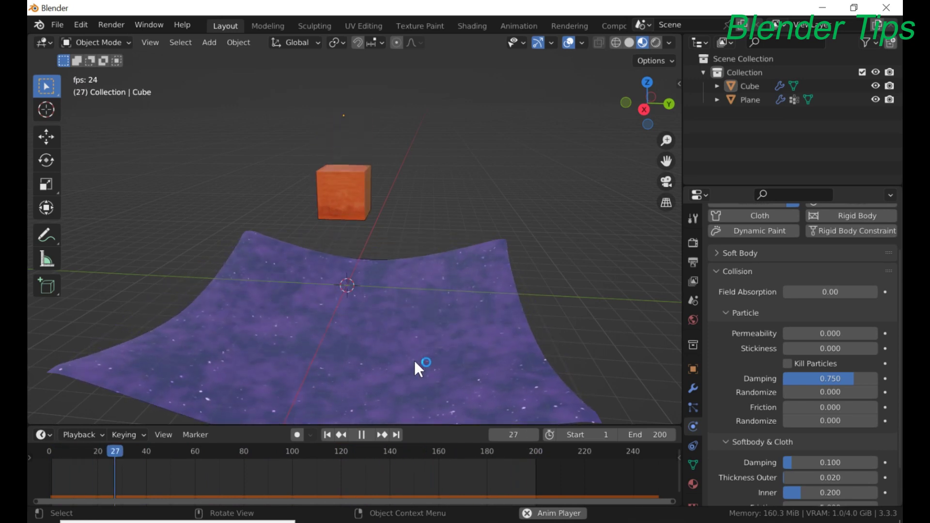
# Step: Select the cloth plane and then the falling cube to inspect their physics
pyautogui.click(468, 359)
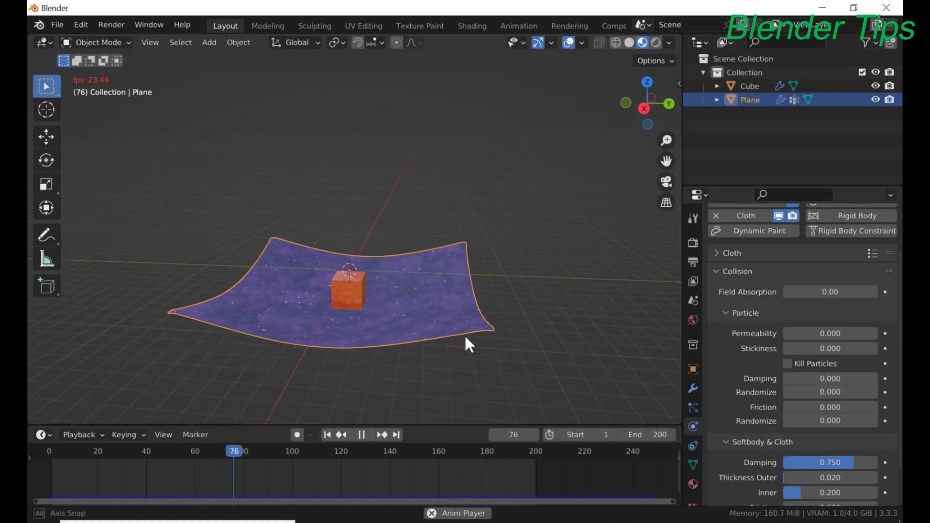
pyautogui.scroll(3, 482, 334)
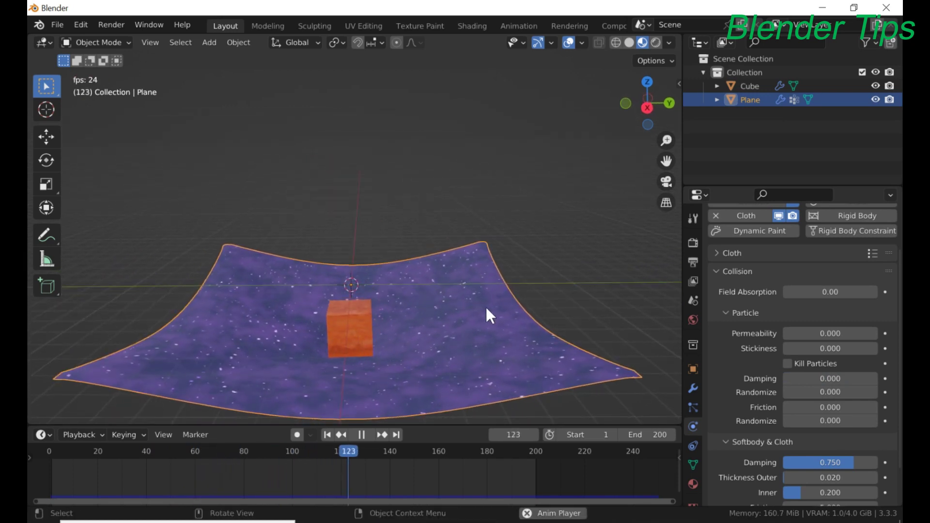
pyautogui.click(354, 328)
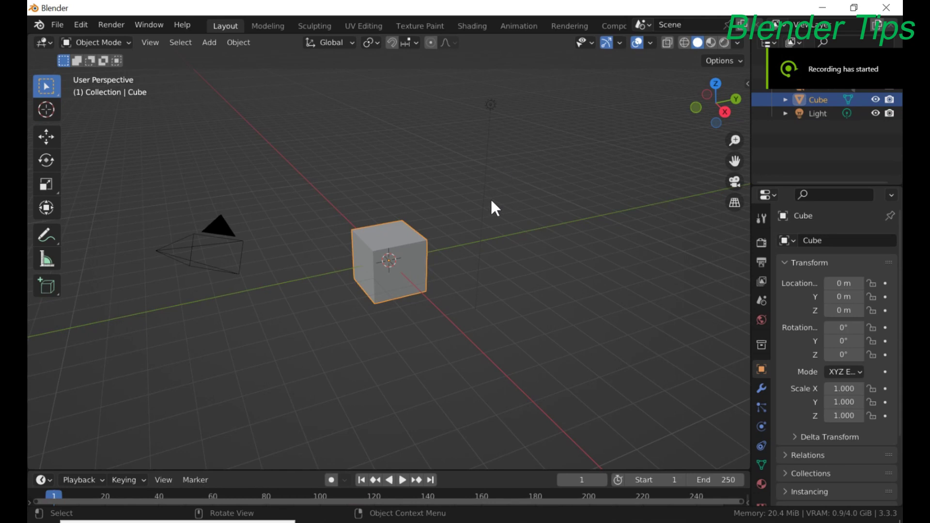
# Step: Delete the camera and the light, leaving the default cube selected
pyautogui.moveTo(500, 209); pyautogui.dragTo(310, 243, button='middle')
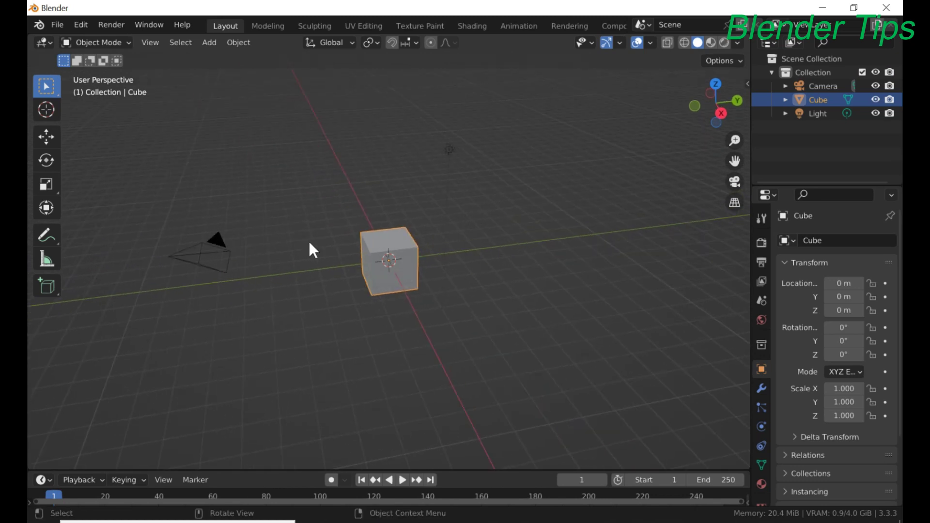
pyautogui.click(200, 262)
pyautogui.press('x')
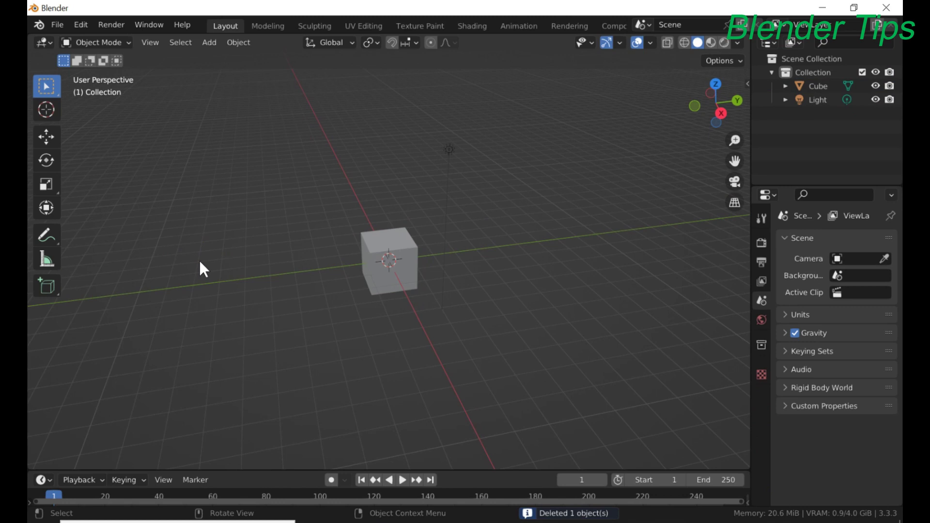
pyautogui.click(450, 149)
pyautogui.press('Delete')
pyautogui.moveTo(418, 238); pyautogui.dragTo(356, 280, button='middle')
pyautogui.scroll(3, 365, 216)
pyautogui.scroll(-3, 365, 218)
pyautogui.click(374, 246)
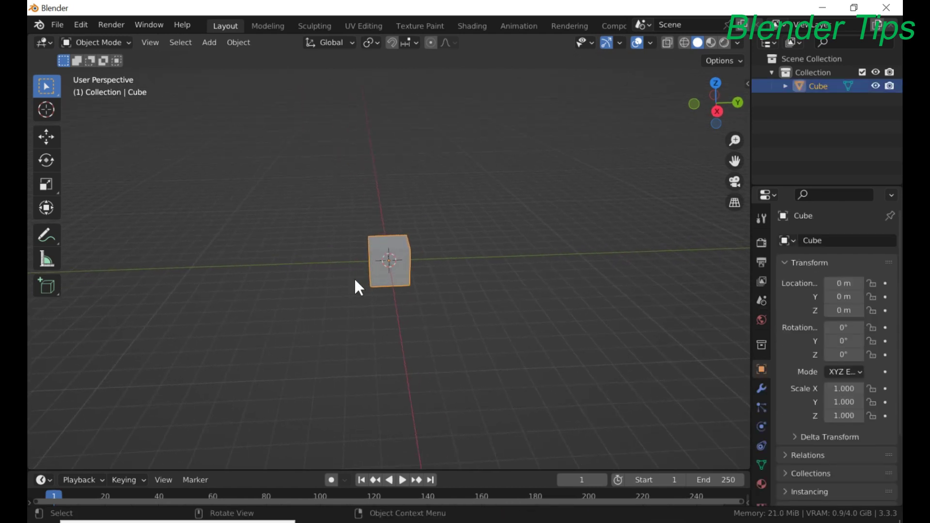
# Step: Move the cube straight up along Z to about 7.539 m
pyautogui.press('g')
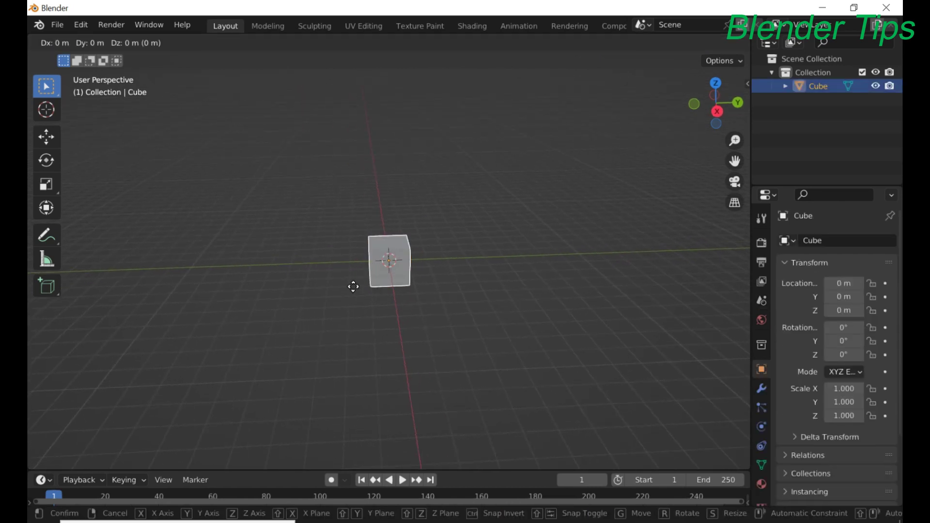
pyautogui.press('z')
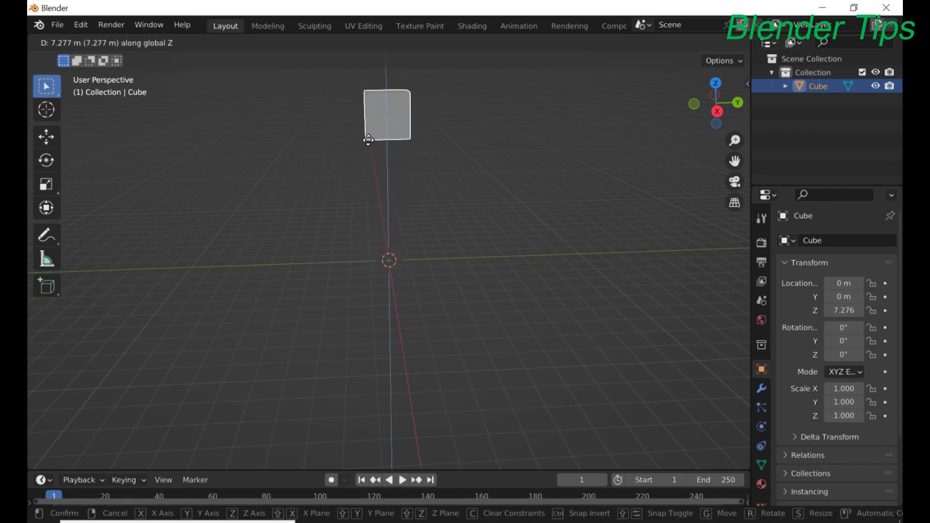
pyautogui.click(368, 135)
pyautogui.moveTo(376, 194); pyautogui.dragTo(339, 260, button='middle')
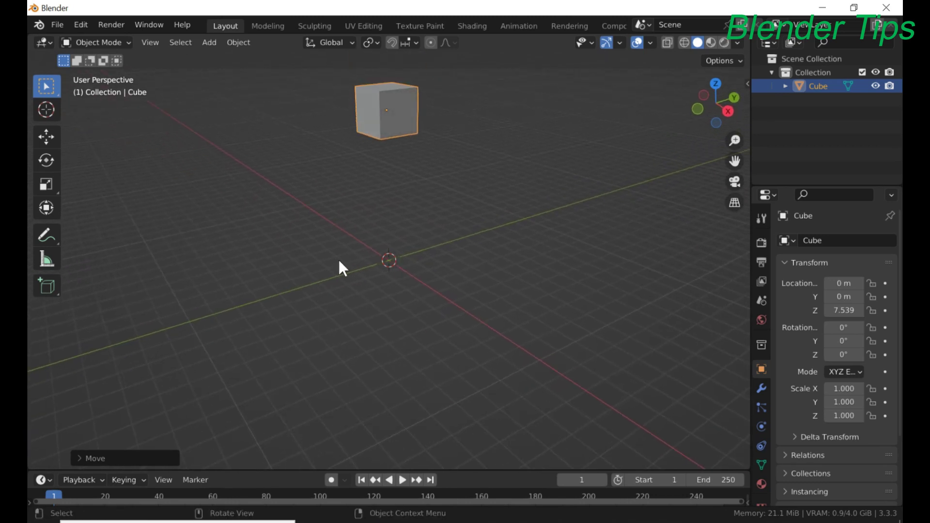
# Step: Add a mesh plane at the origin beneath the cube
pyautogui.hotkey('shift', 'a')
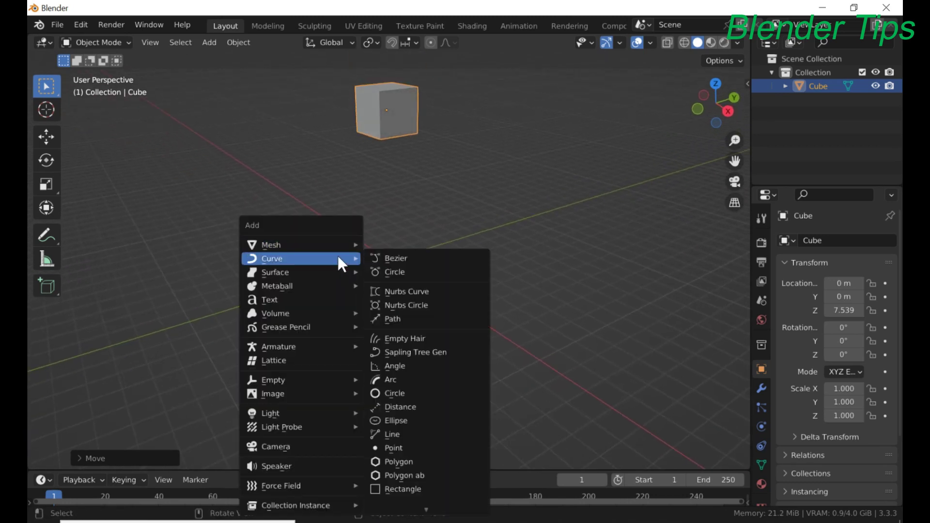
pyautogui.moveTo(336, 245)
pyautogui.click(407, 248)
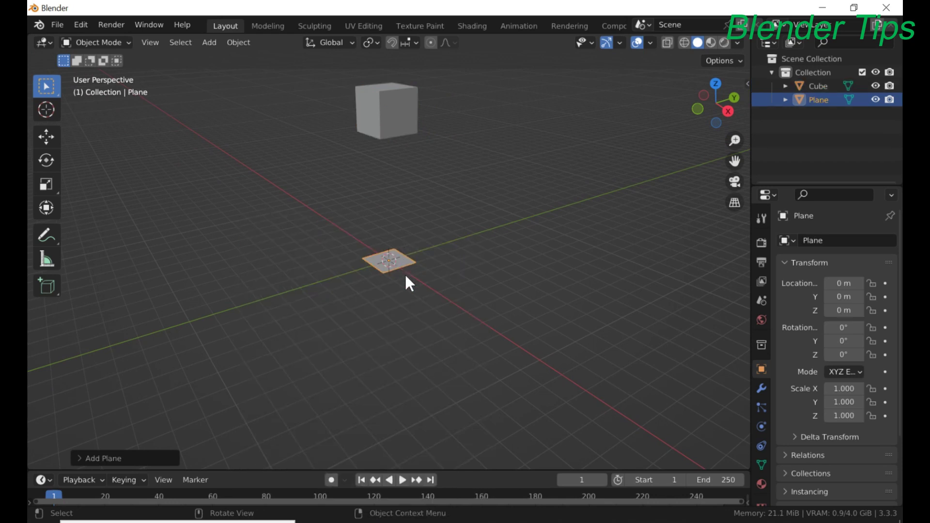
# Step: Scale the plane uniformly to 8.225
pyautogui.press('s')
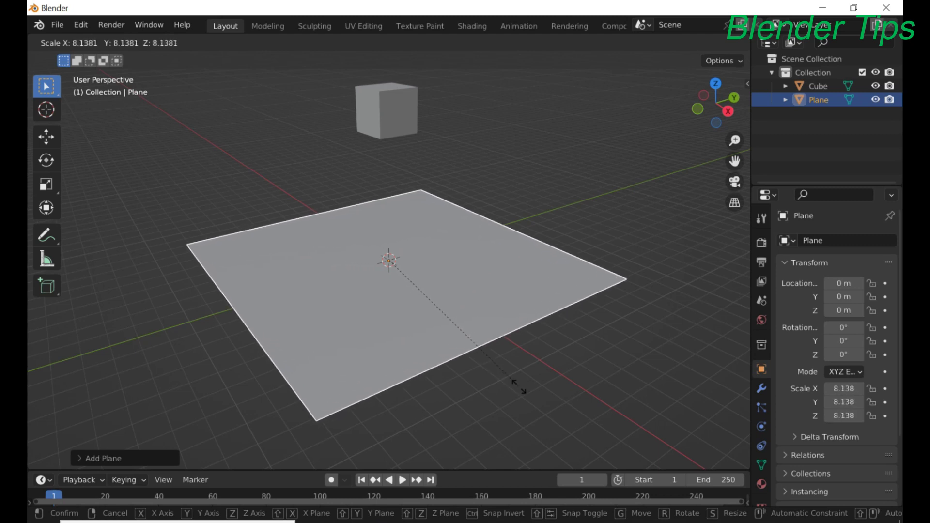
pyautogui.click(523, 371)
pyautogui.moveTo(525, 360); pyautogui.dragTo(453, 316, button='middle')
pyautogui.scroll(1, 441, 315)
pyautogui.scroll(-1, 451, 312)
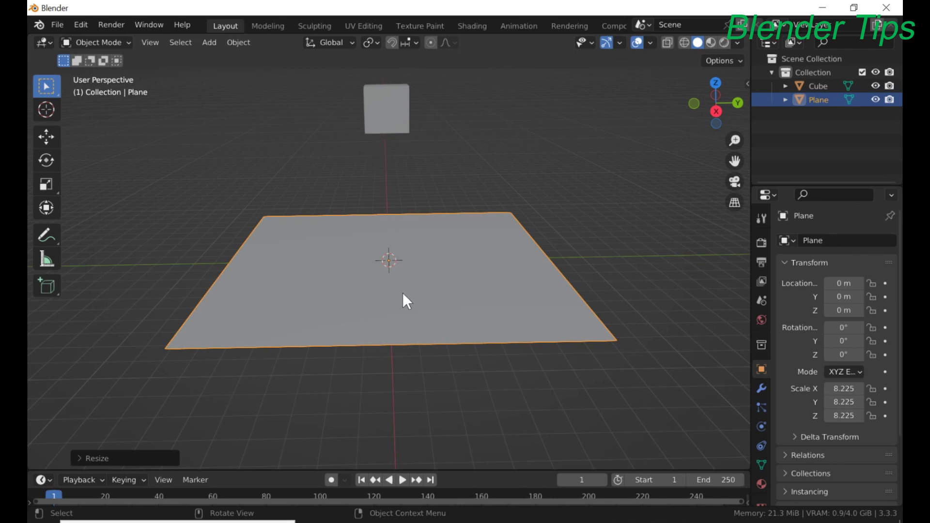
pyautogui.scroll(1, 403, 293)
pyautogui.scroll(-1, 405, 291)
pyautogui.scroll(-1, 405, 292)
pyautogui.moveTo(406, 292); pyautogui.dragTo(406, 284, button='middle')
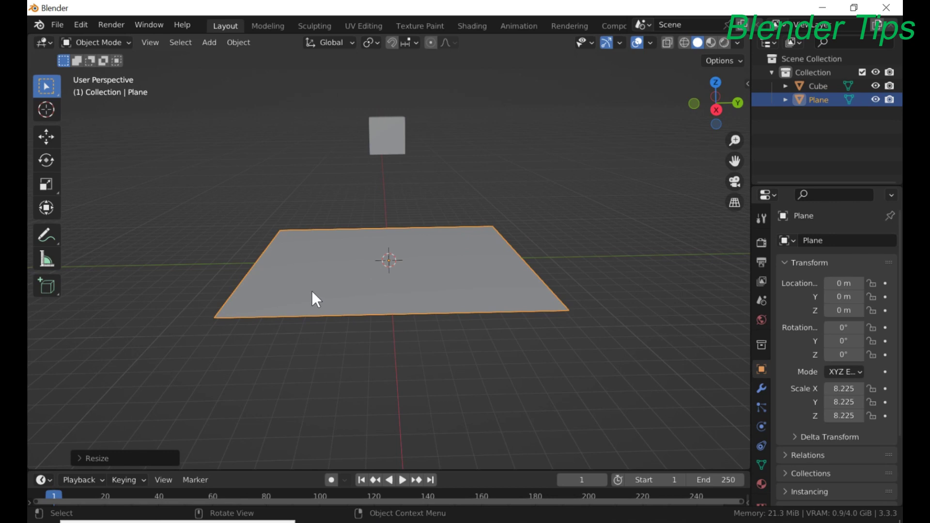
# Step: Subdivide the plane's mesh in Edit Mode with Number of Cuts set to 40
pyautogui.press('Tab')
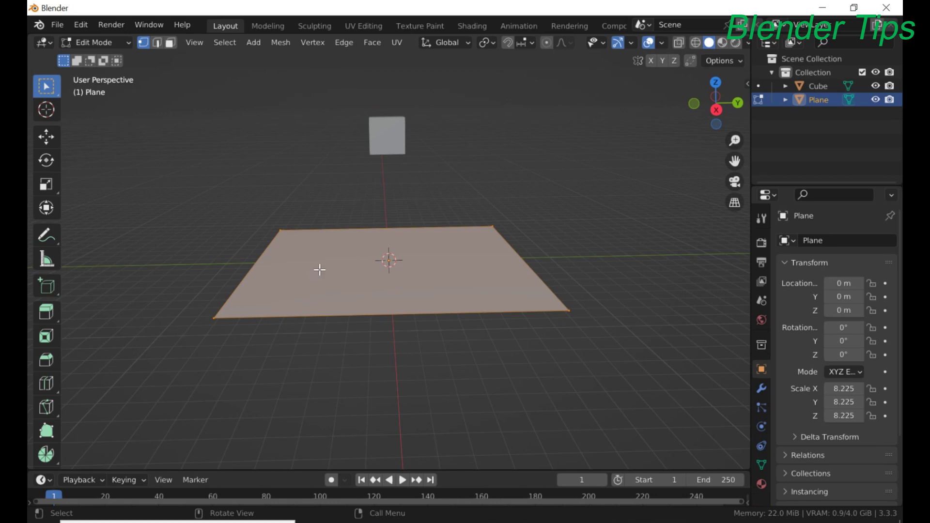
pyautogui.rightClick(320, 270)
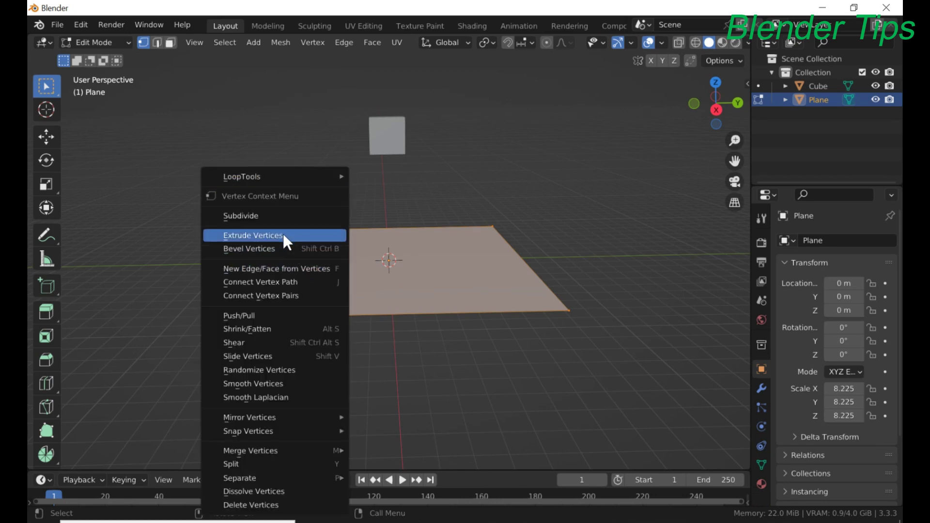
pyautogui.click(283, 218)
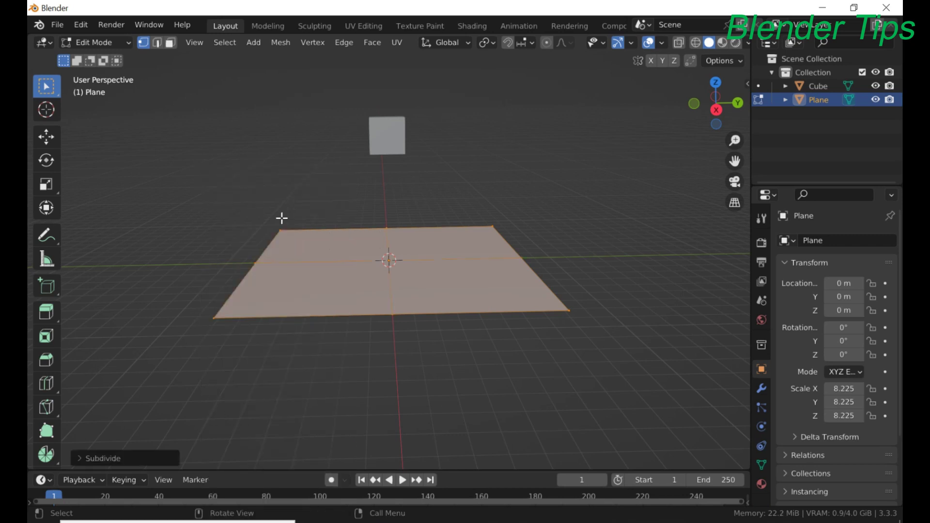
pyautogui.click(91, 465)
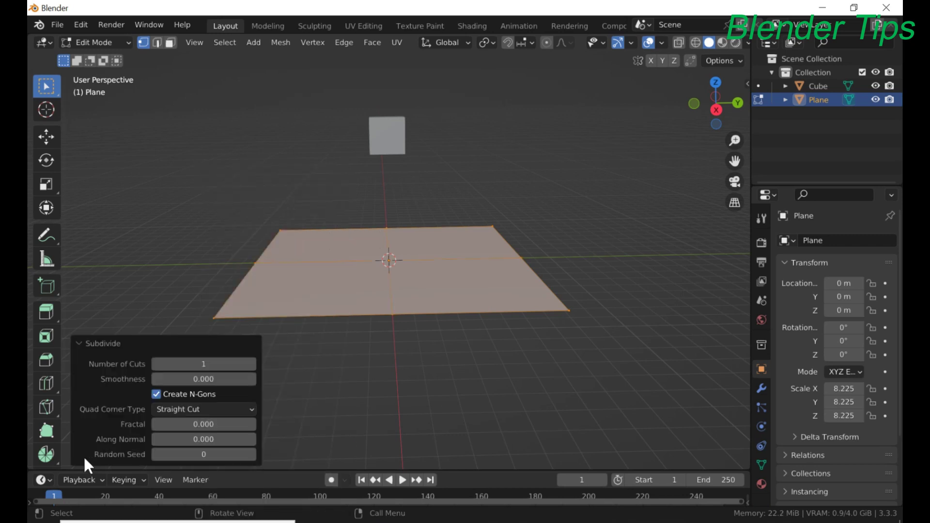
pyautogui.click(204, 364)
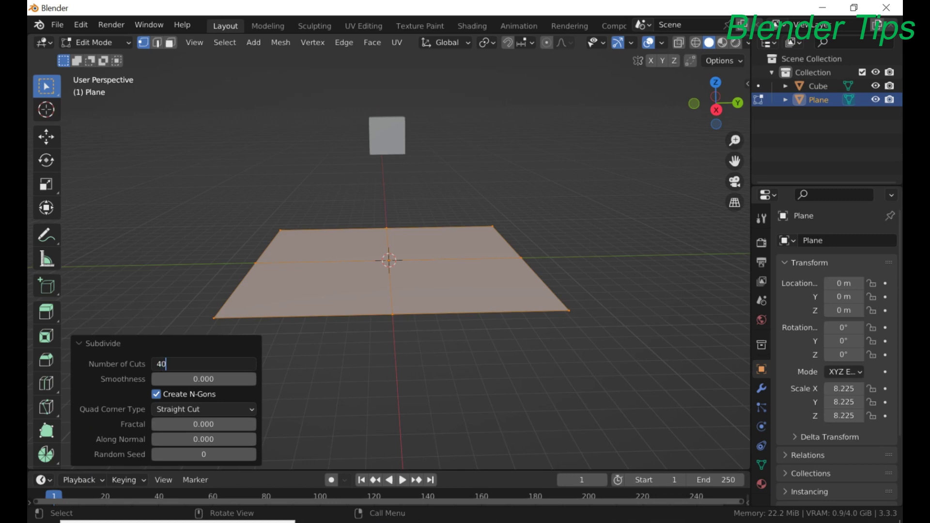
pyautogui.press('Return')
pyautogui.moveTo(292, 272); pyautogui.dragTo(227, 249, button='middle')
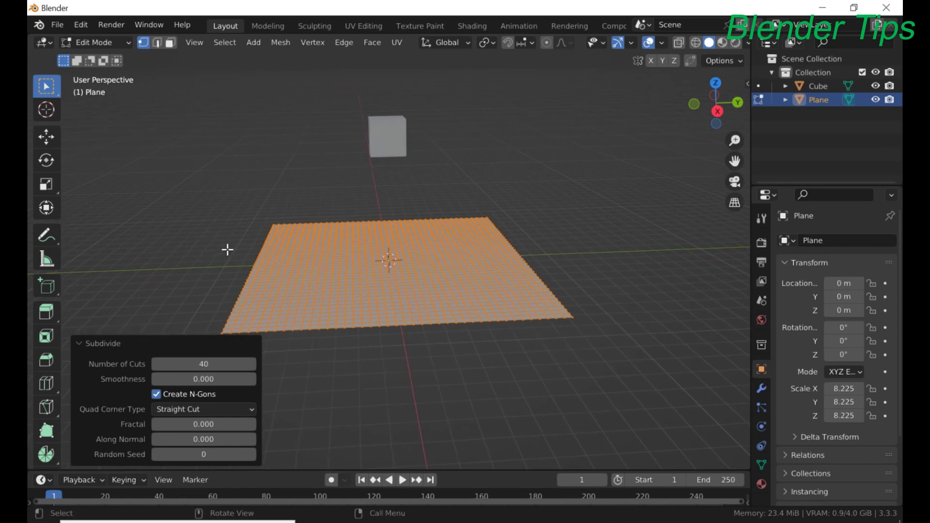
# Step: Deselect all, switch to face select, and select the plane's four corner faces
pyautogui.click(187, 254)
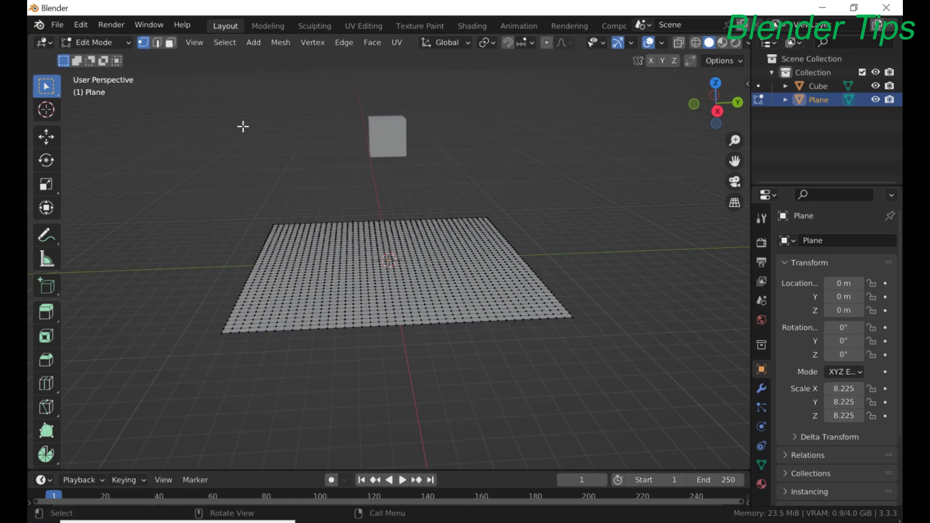
pyautogui.click(170, 43)
pyautogui.moveTo(301, 197); pyautogui.dragTo(304, 287, button='middle')
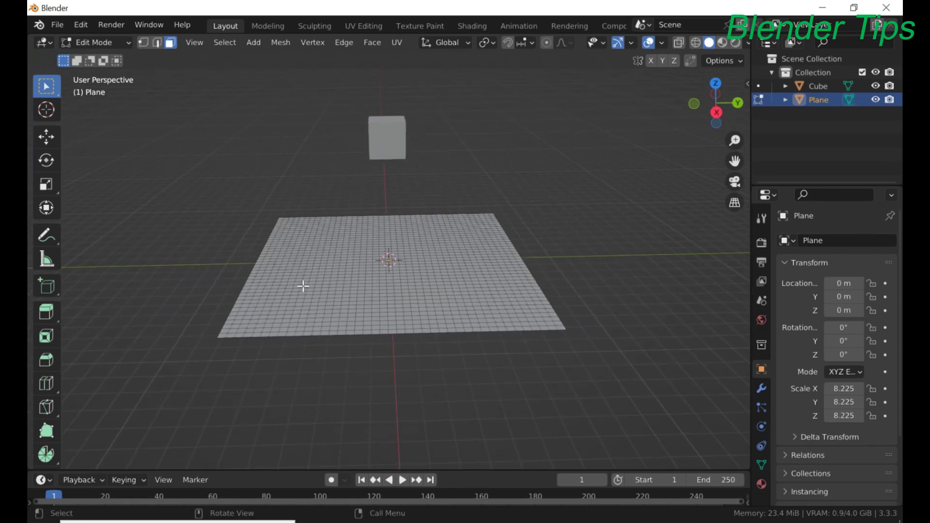
pyautogui.click(223, 336)
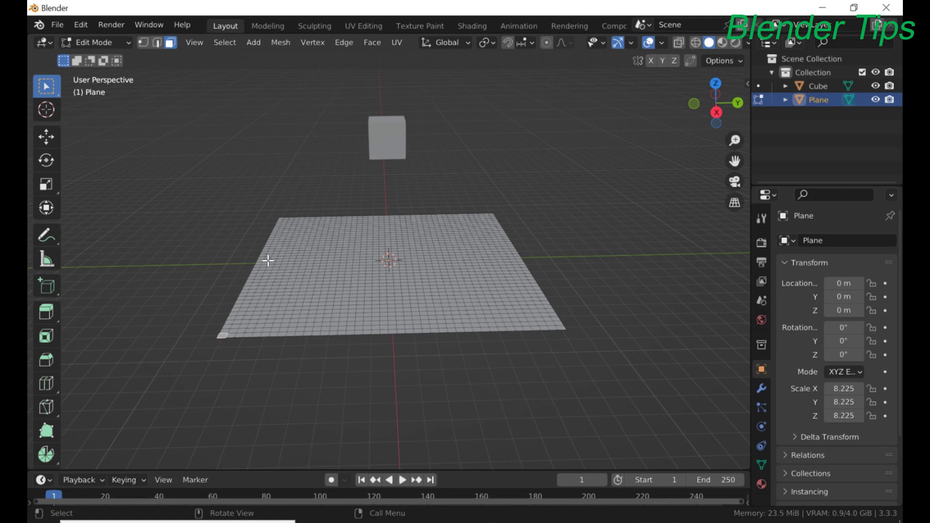
pyautogui.keyDown('shift'); pyautogui.click(282, 218); pyautogui.keyUp('shift')
pyautogui.keyDown('shift'); pyautogui.click(493, 216); pyautogui.keyUp('shift')
pyautogui.scroll(2, 501, 233)
pyautogui.moveTo(501, 231)
pyautogui.mouseDown(button='middle')
pyautogui.moveTo(490, 257)
pyautogui.moveTo(508, 222)
pyautogui.mouseUp(button='middle')
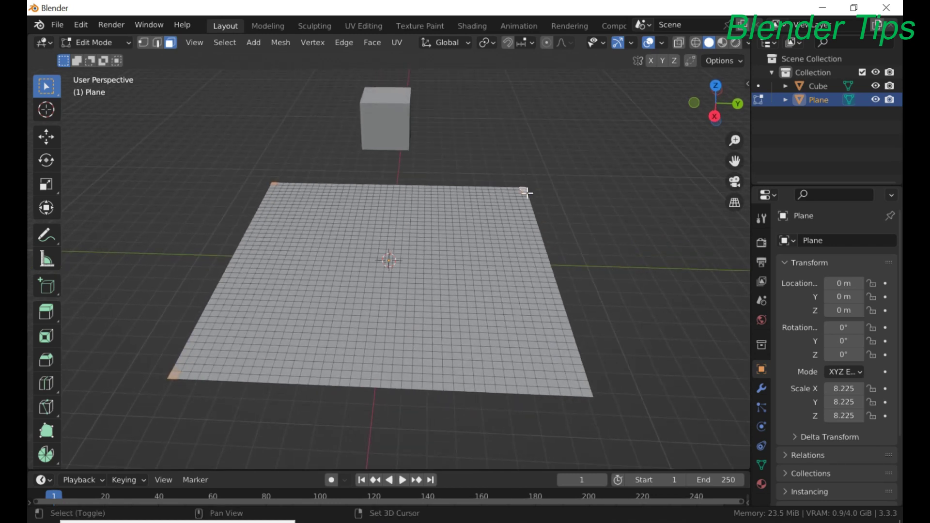
pyautogui.keyDown('shift'); pyautogui.click(588, 392); pyautogui.keyUp('shift')
pyautogui.moveTo(444, 414); pyautogui.dragTo(461, 427, button='middle')
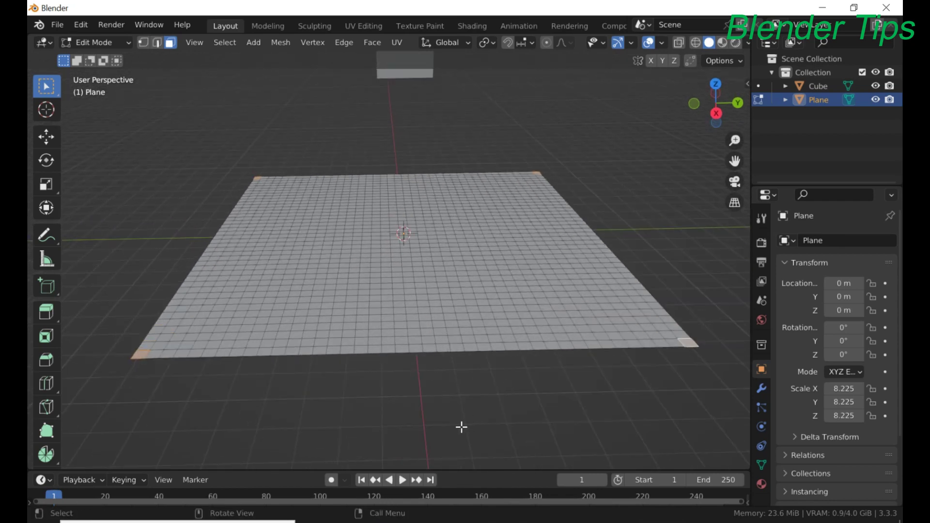
# Step: Create the vertex group 'Group' and assign the four corner faces to it
pyautogui.click(761, 466)
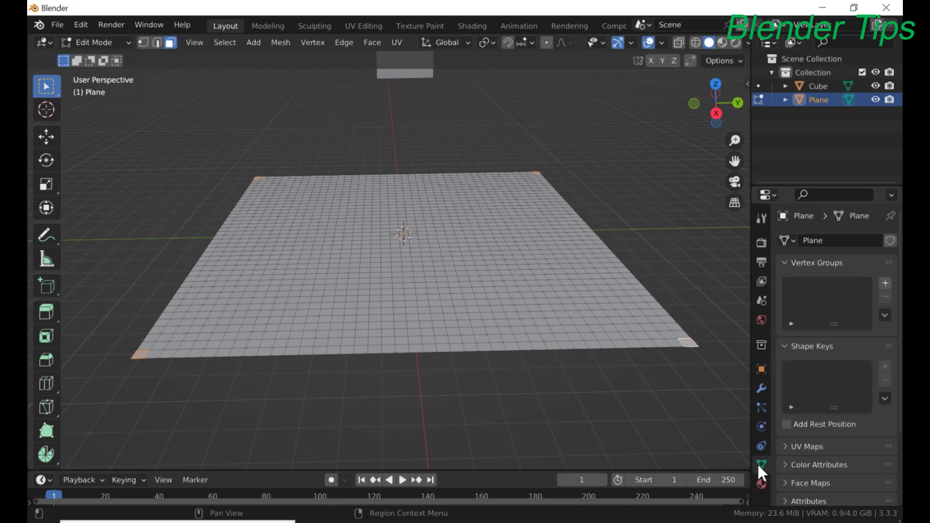
pyautogui.click(887, 285)
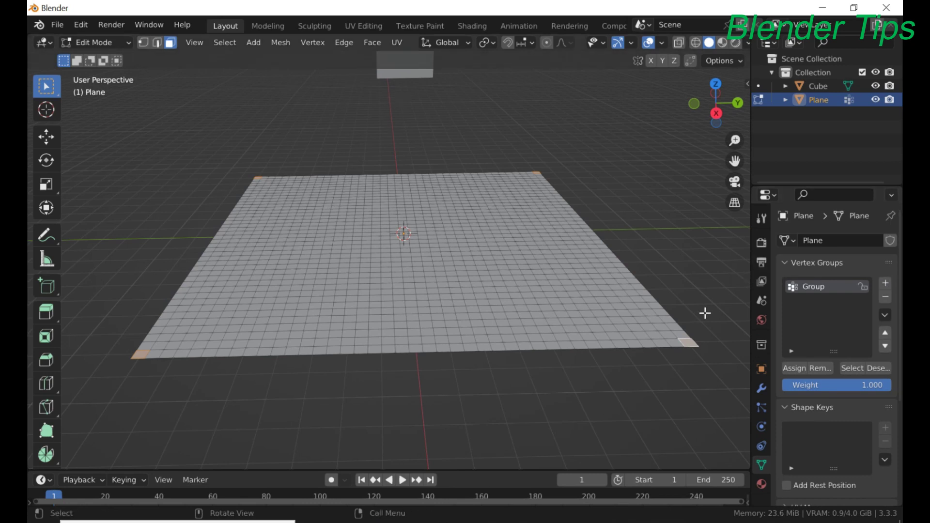
pyautogui.click(793, 371)
pyautogui.moveTo(284, 342); pyautogui.dragTo(341, 333, button='middle')
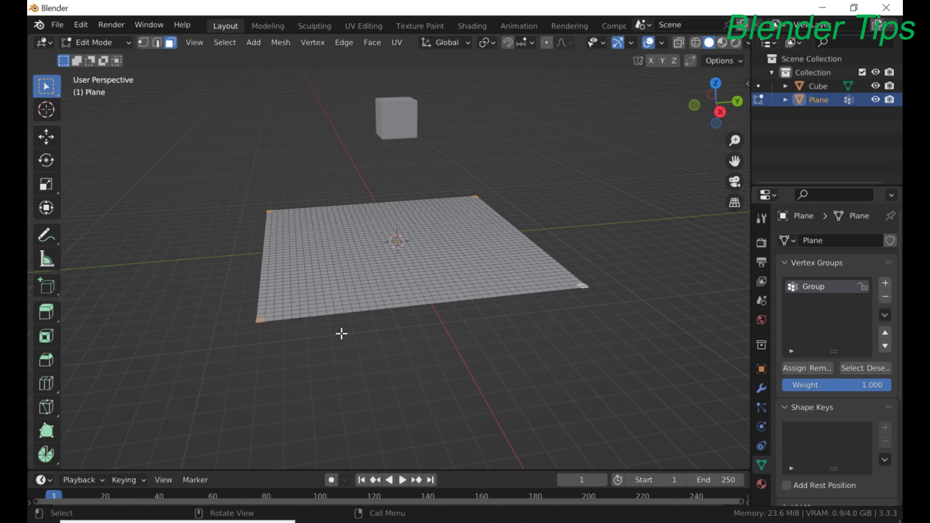
# Step: Return to Object Mode, widen the Properties editor, and show the plane's Physics settings
pyautogui.press('Tab')
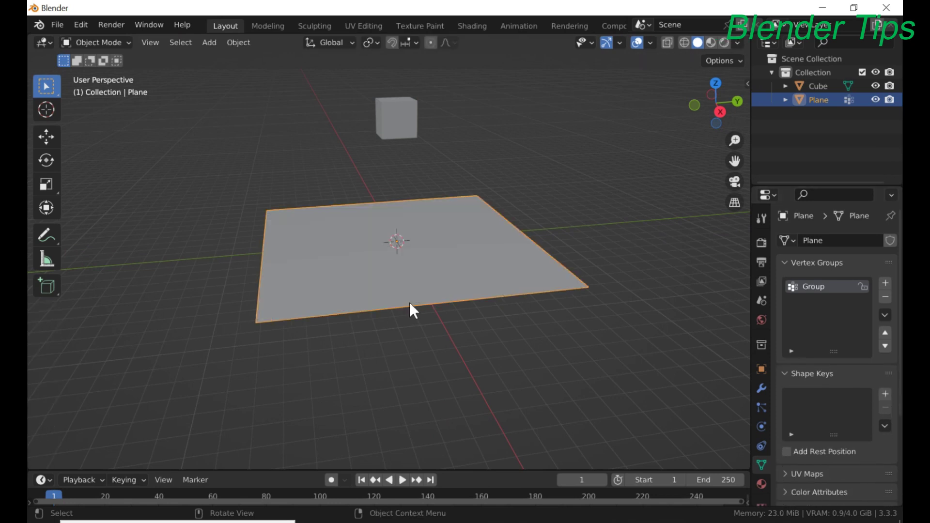
pyautogui.moveTo(409, 301); pyautogui.dragTo(387, 290, button='middle')
pyautogui.scroll(2, 388, 307)
pyautogui.scroll(-2, 388, 306)
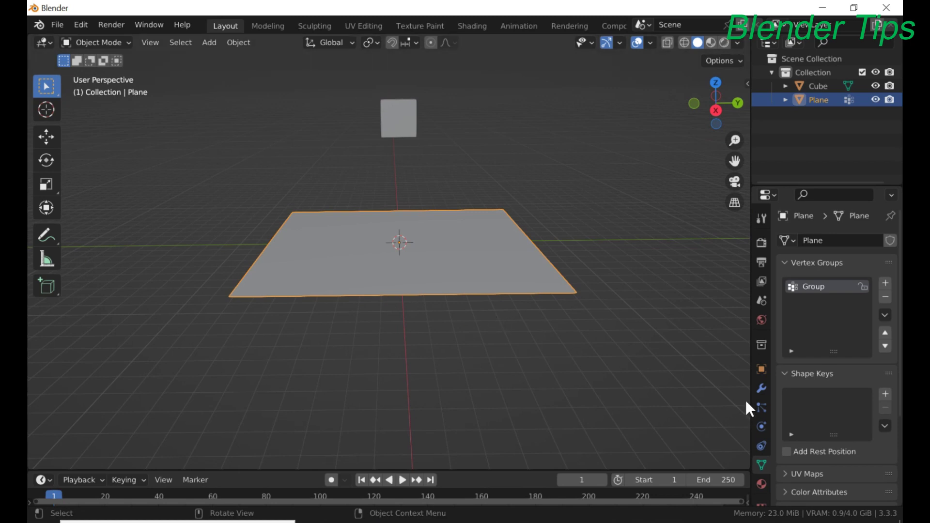
pyautogui.moveTo(749, 402); pyautogui.dragTo(713, 402)
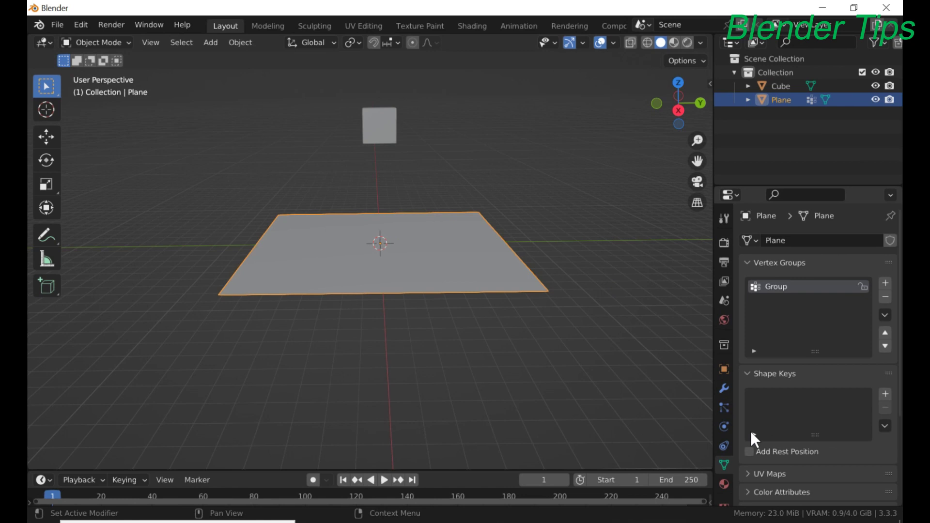
pyautogui.click(722, 427)
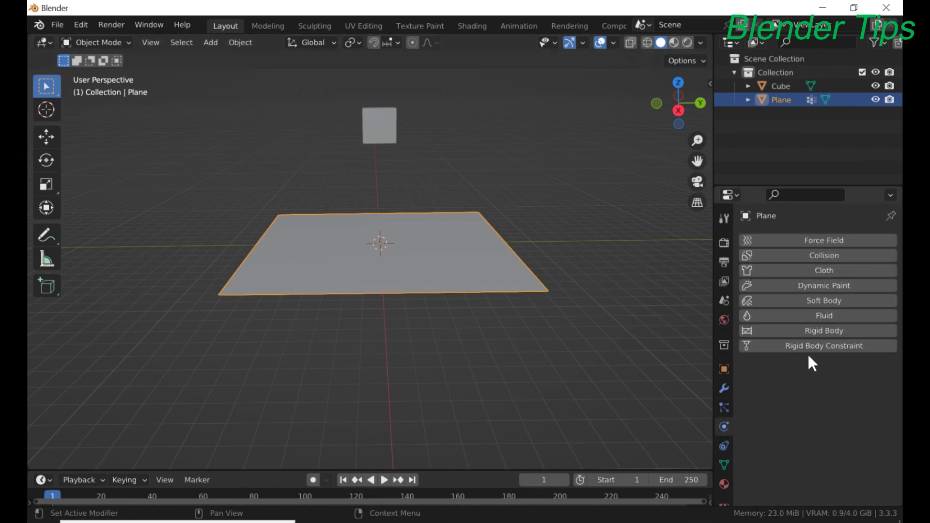
# Step: Add Cloth physics to the plane
pyautogui.click(816, 270)
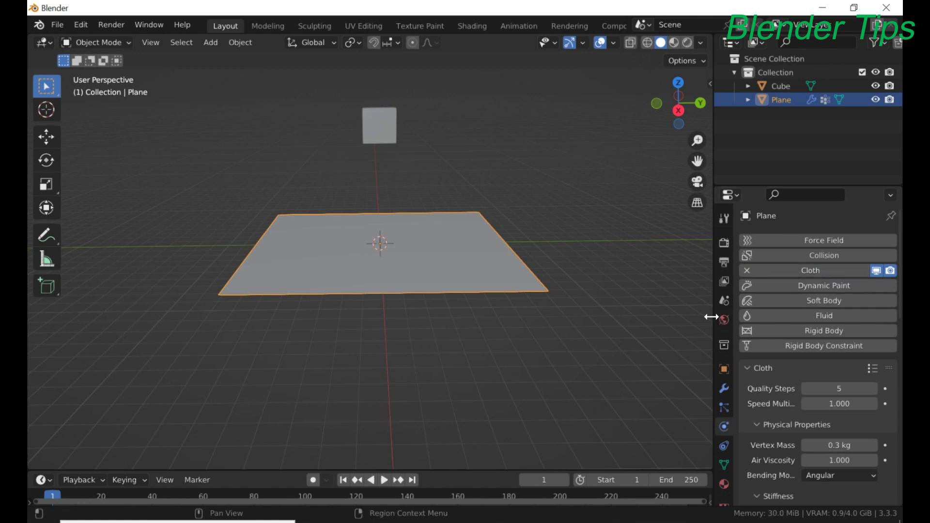
pyautogui.moveTo(712, 317); pyautogui.dragTo(683, 313)
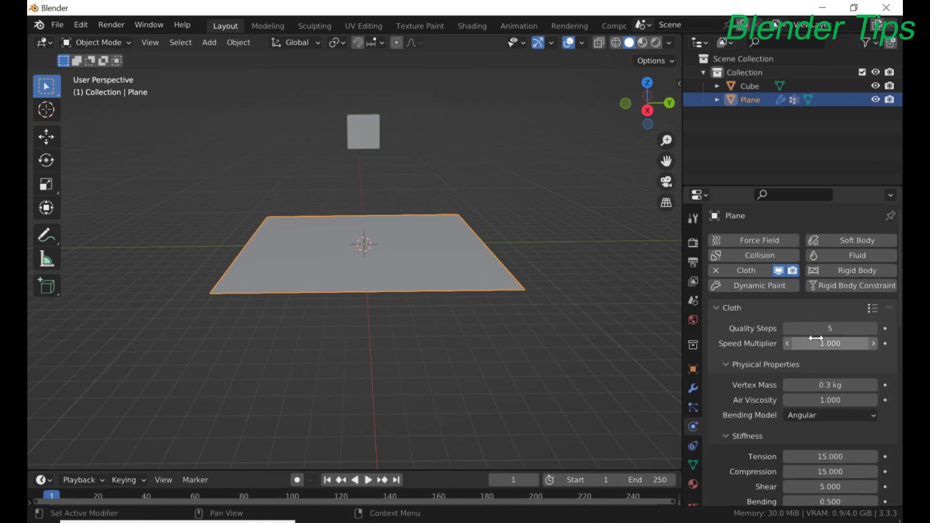
pyautogui.scroll(-3, 794, 360)
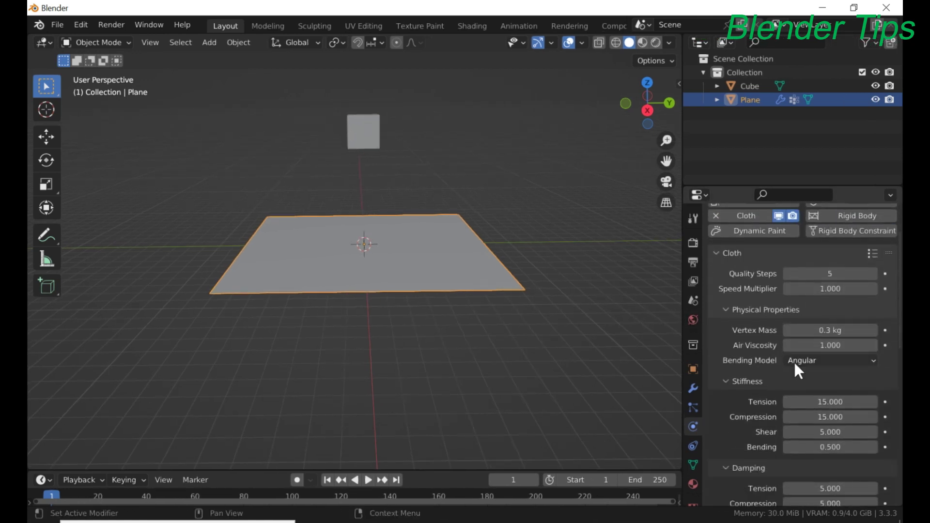
pyautogui.scroll(-7, 795, 364)
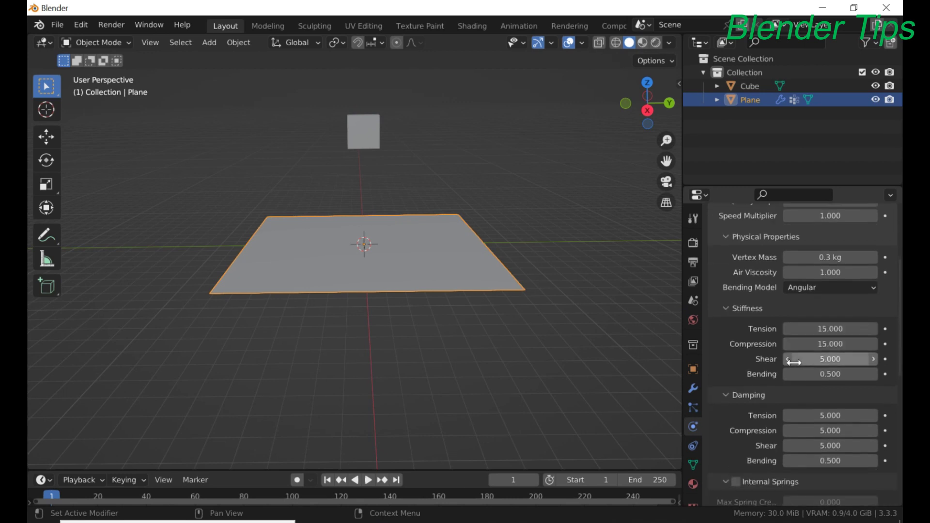
pyautogui.scroll(-9, 797, 373)
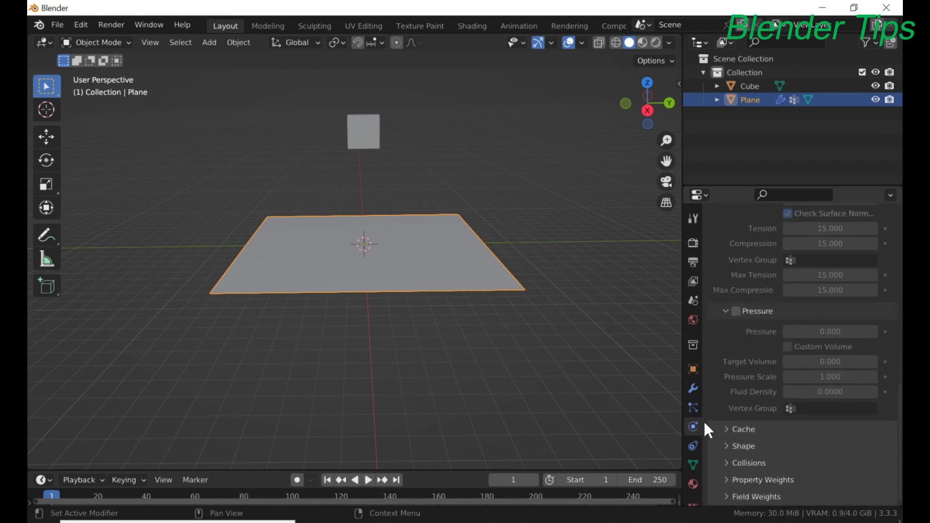
# Step: Set the cloth Shape Pin Group to 'Group'
pyautogui.click(725, 447)
pyautogui.scroll(-2, 775, 388)
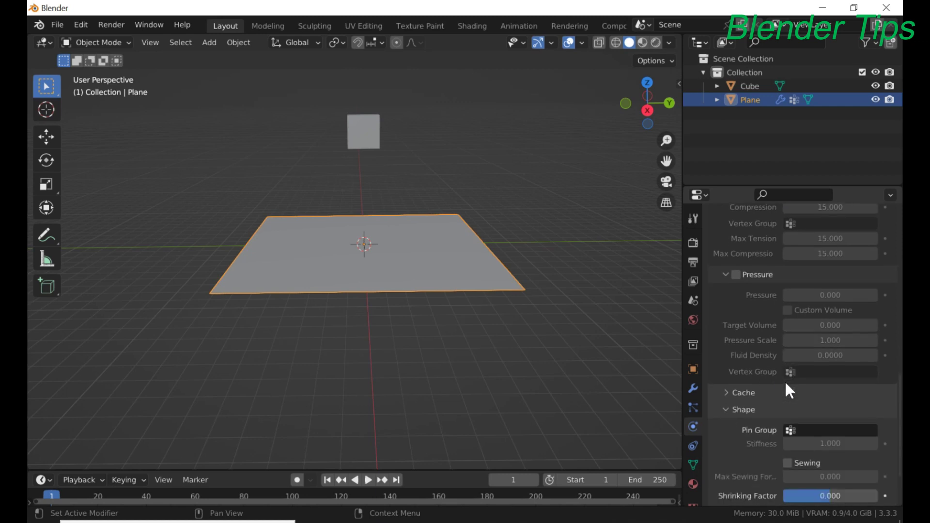
pyautogui.click(812, 430)
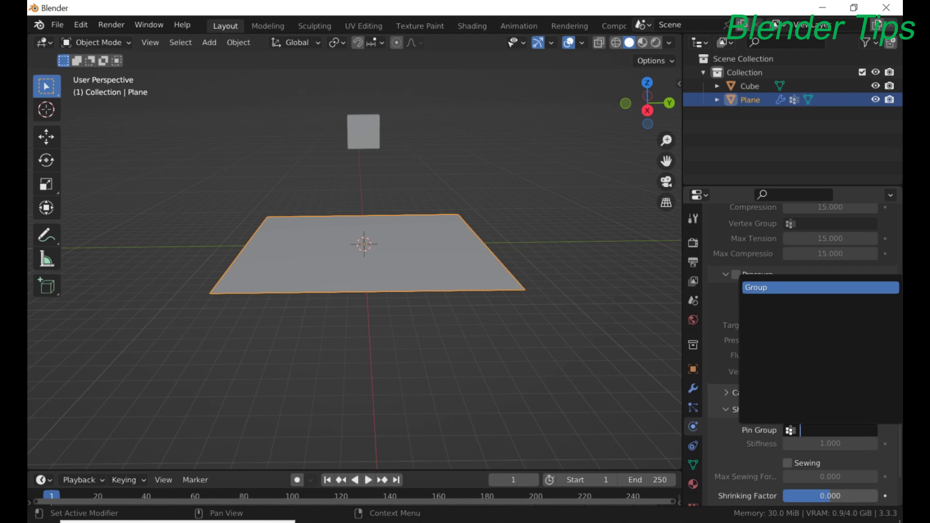
pyautogui.click(786, 288)
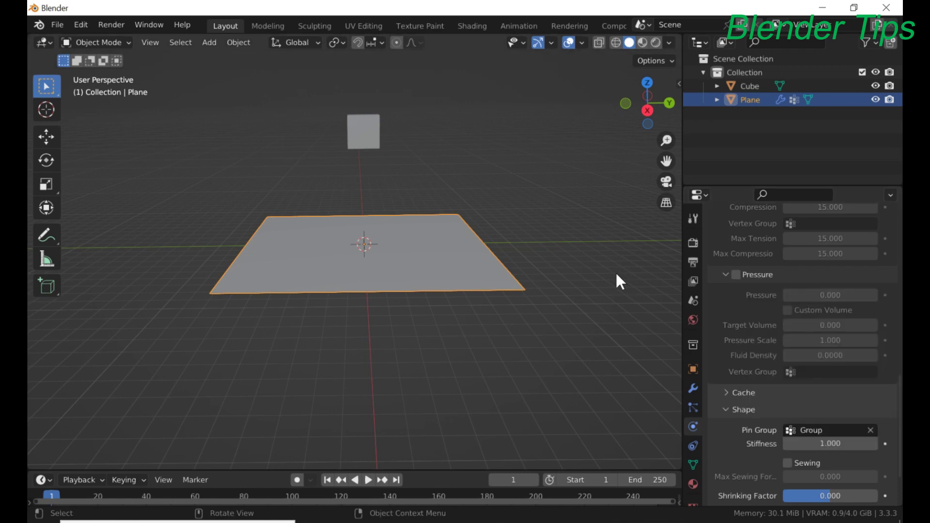
# Step: Enable Self Collisions in the cloth Collisions settings
pyautogui.scroll(-3, 735, 399)
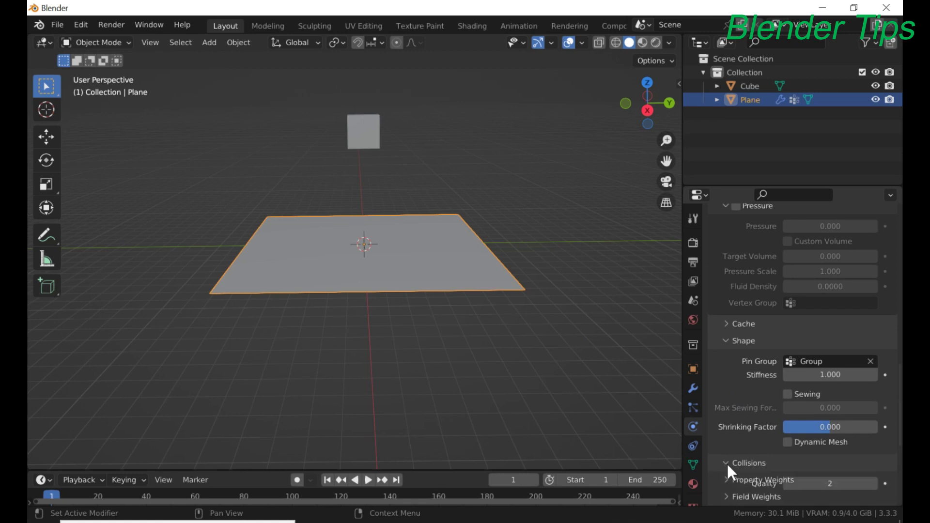
pyautogui.click(728, 464)
pyautogui.scroll(-5, 799, 375)
pyautogui.scroll(-2, 797, 371)
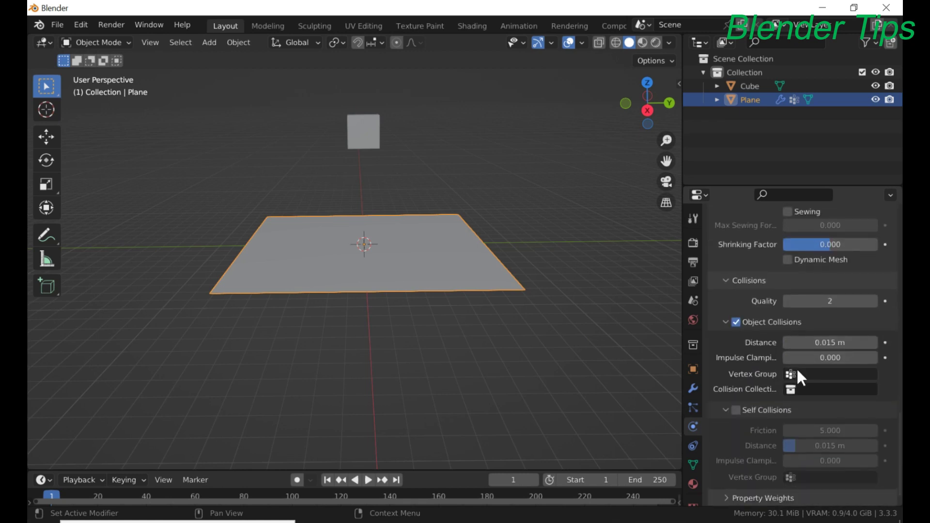
pyautogui.click(736, 410)
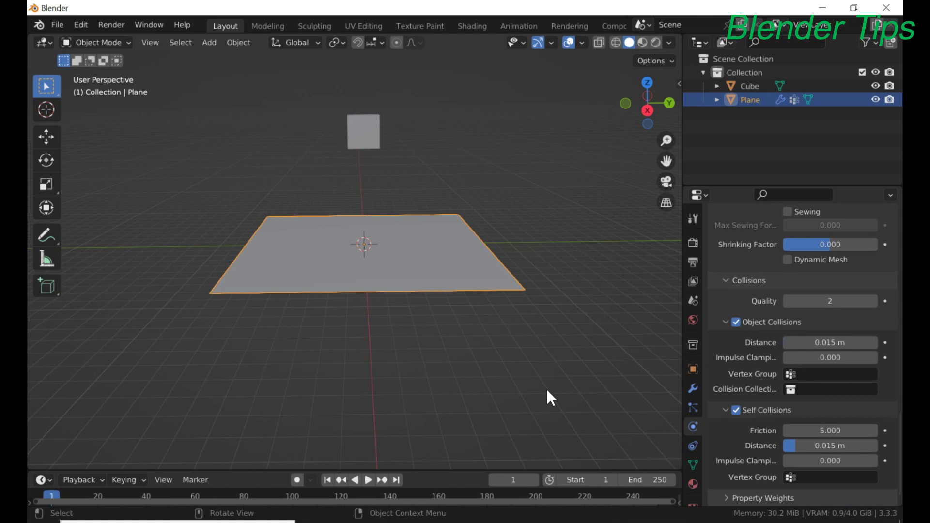
# Step: Enlarge the timeline, play and stop the cloth sag preview, then rewind to frame 1
pyautogui.moveTo(438, 471); pyautogui.dragTo(438, 431)
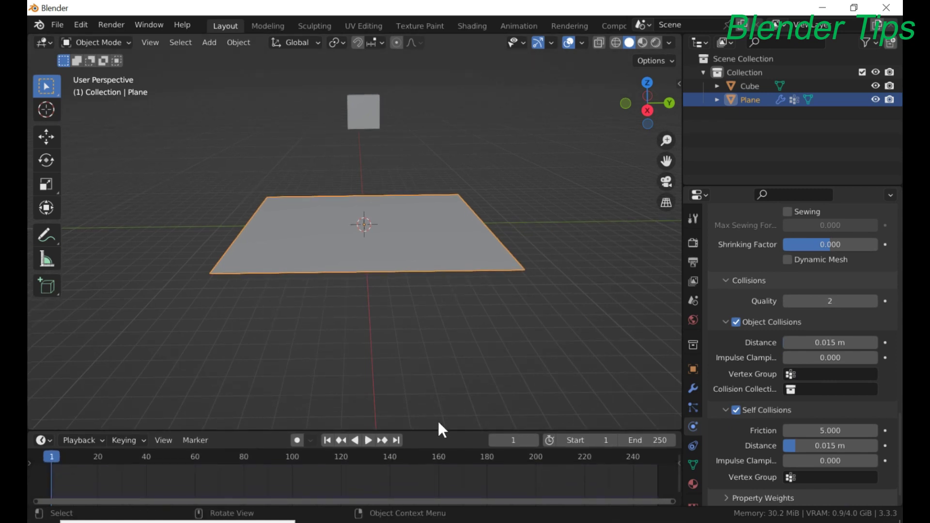
pyautogui.moveTo(419, 336); pyautogui.dragTo(434, 339, button='middle')
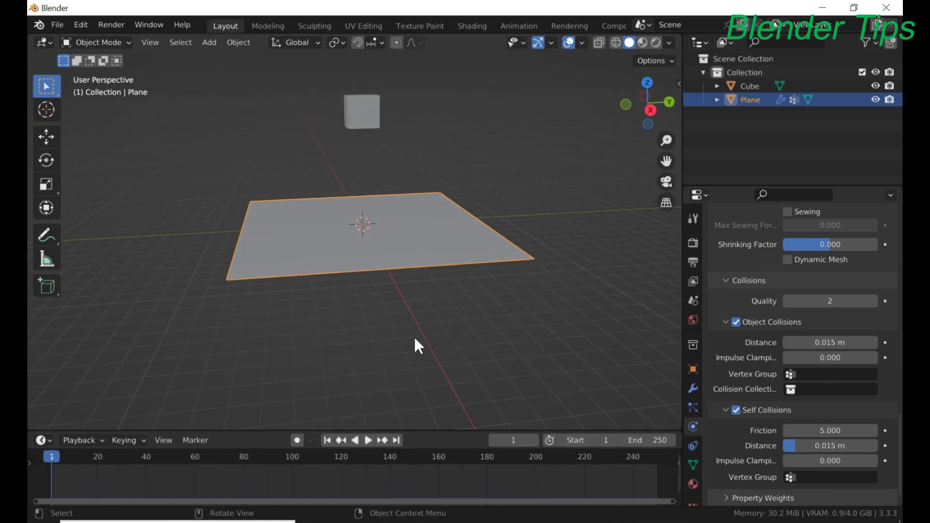
pyautogui.moveTo(415, 337); pyautogui.dragTo(393, 333, button='middle')
pyautogui.press('space')
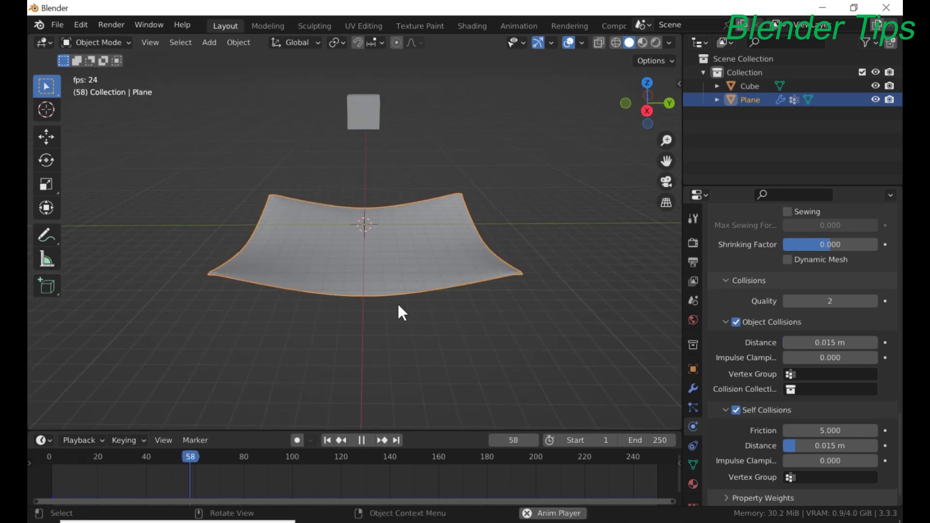
pyautogui.press('space')
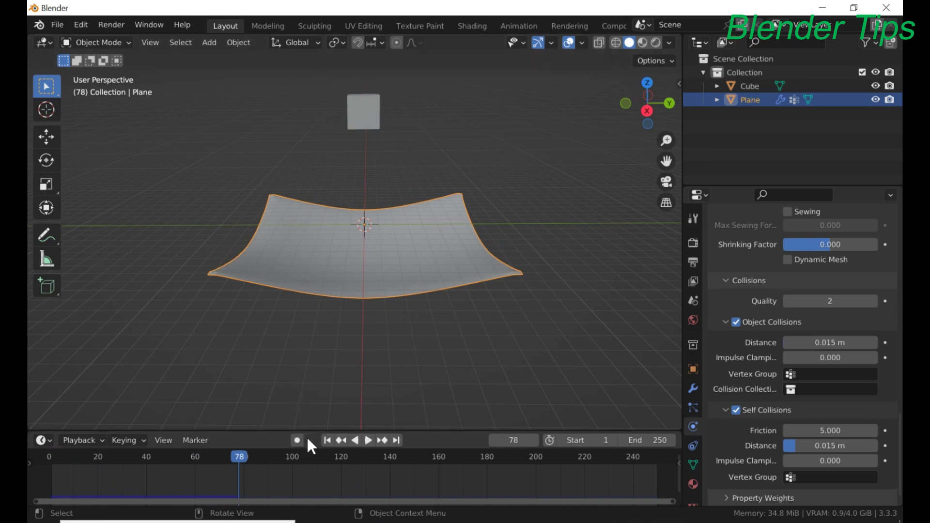
pyautogui.click(327, 441)
pyautogui.rightClick(377, 245)
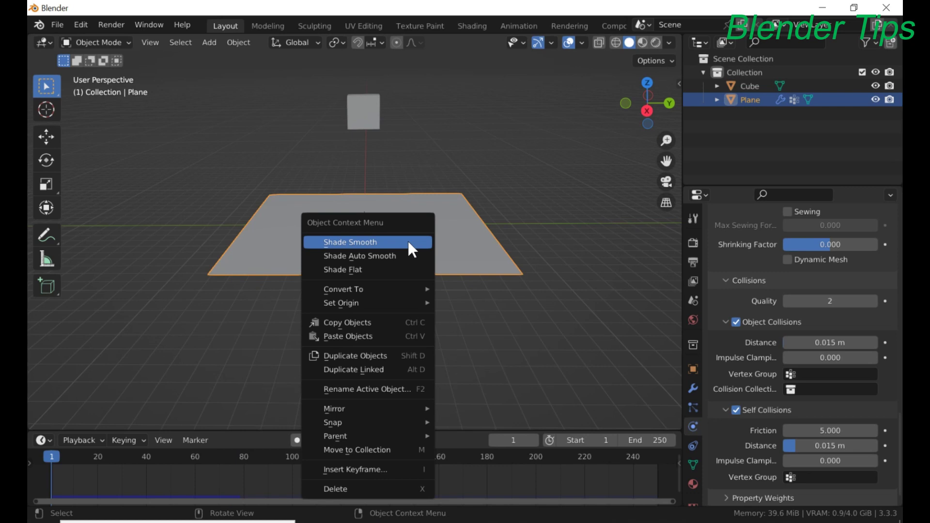
pyautogui.click(410, 245)
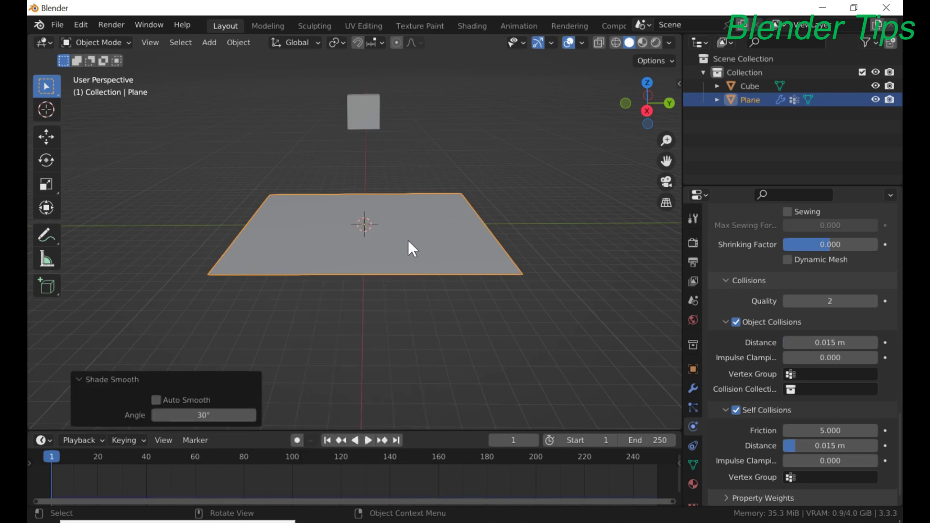
pyautogui.moveTo(397, 244); pyautogui.dragTo(368, 244, button='middle')
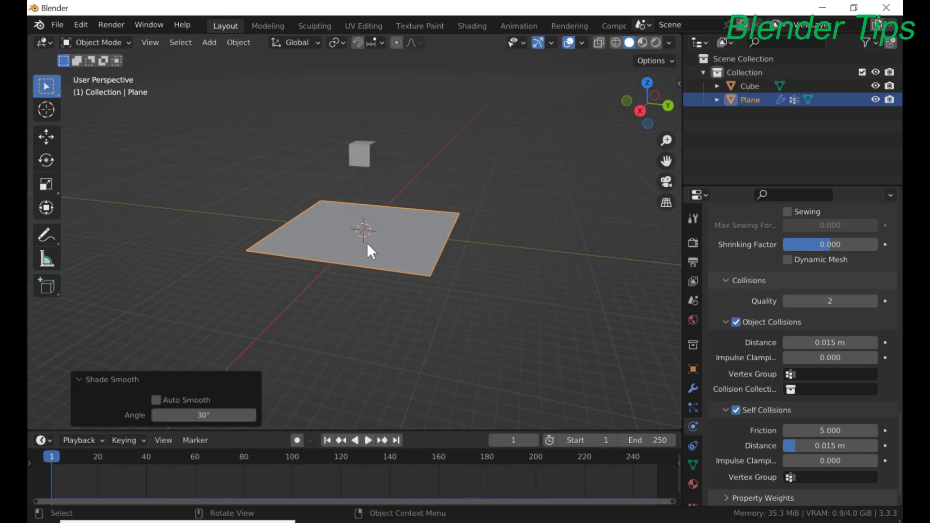
pyautogui.scroll(8, 726, 337)
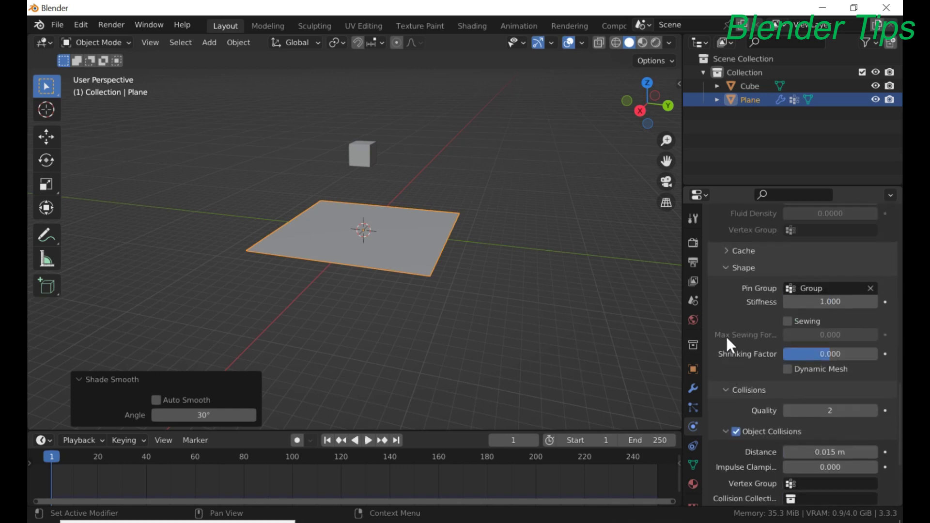
pyautogui.scroll(10, 726, 338)
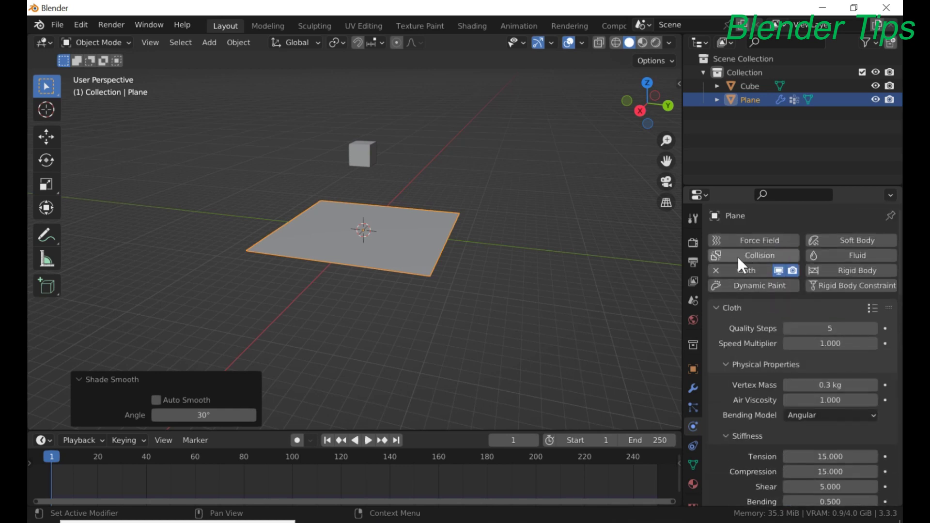
# Step: Add Collision physics to the cloth plane with Softbody & Cloth Damping 0.750
pyautogui.click(743, 252)
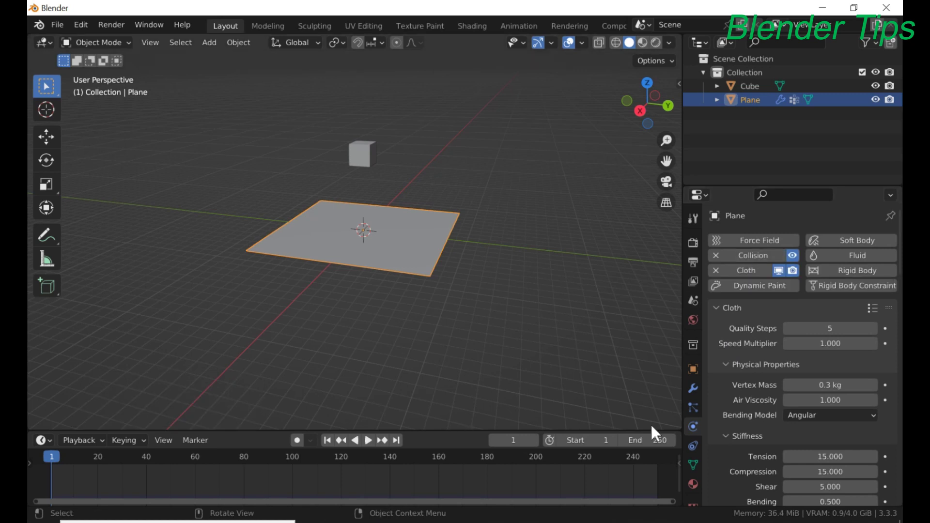
pyautogui.click(712, 308)
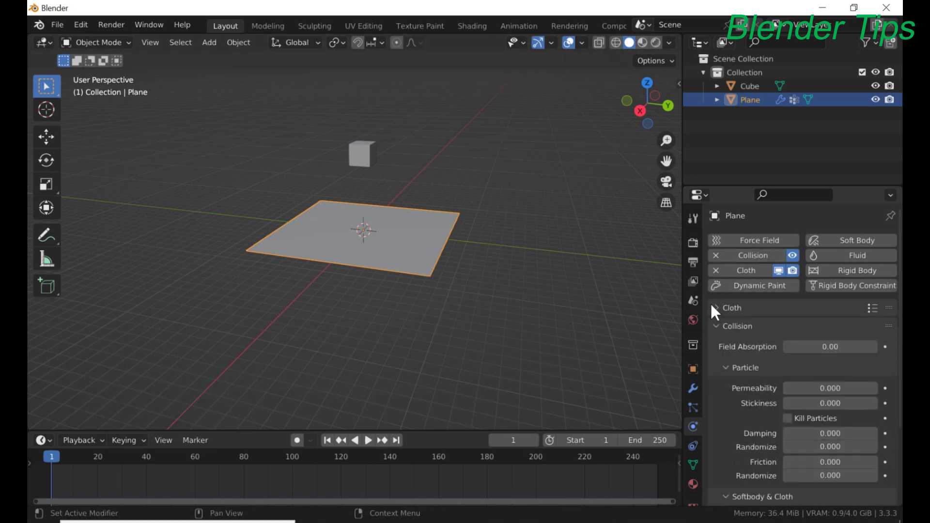
pyautogui.scroll(-4, 732, 313)
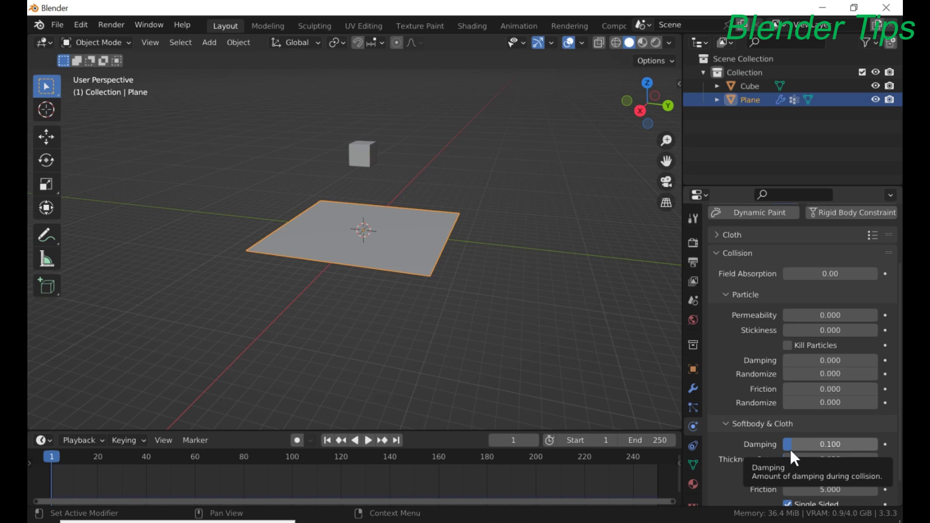
pyautogui.click(804, 445)
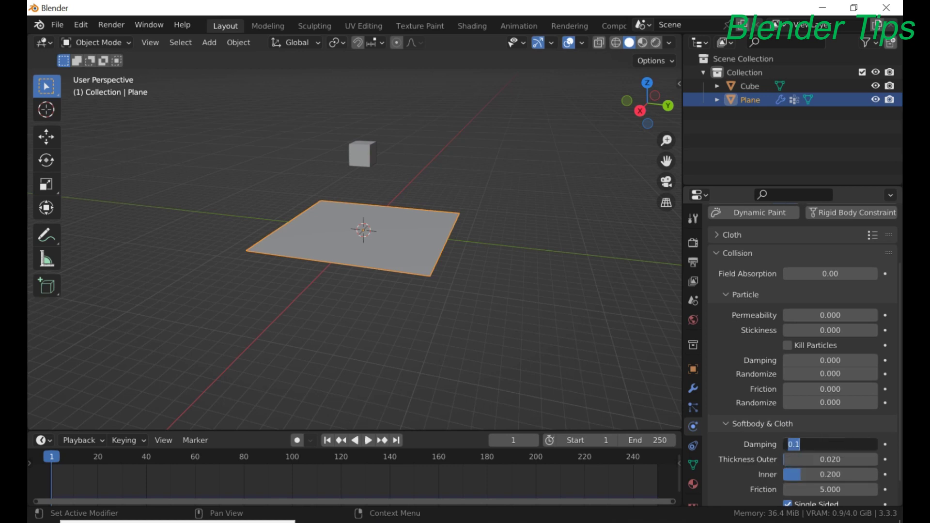
pyautogui.press('BackSpace')
pyautogui.write('.750')
pyautogui.press('Return')
pyautogui.scroll(-2, 498, 282)
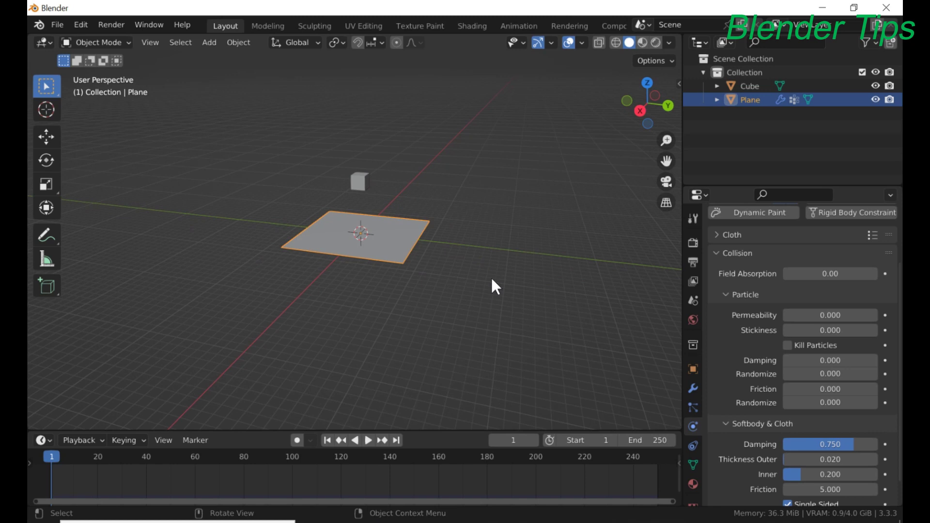
pyautogui.moveTo(461, 260); pyautogui.dragTo(422, 236, button='middle')
pyautogui.scroll(4, 468, 272)
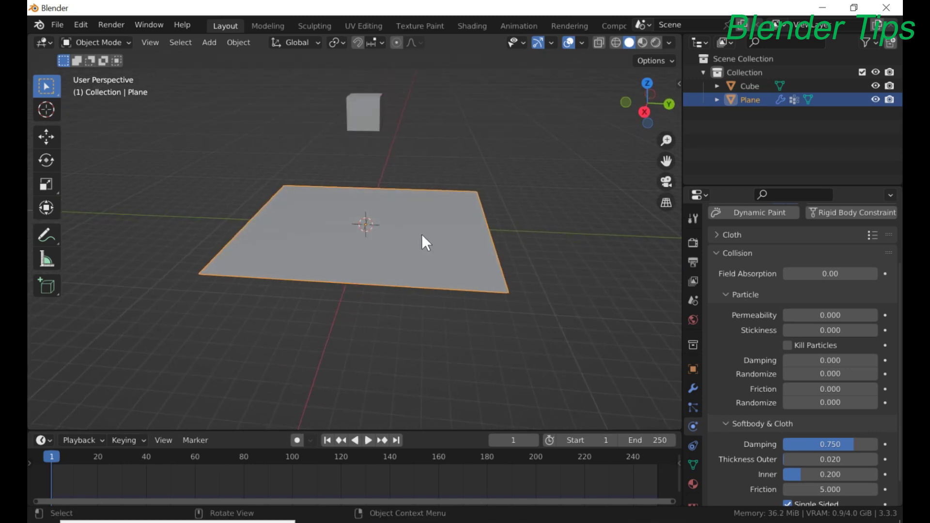
# Step: Select the cube and add Soft Body physics to it
pyautogui.click(363, 117)
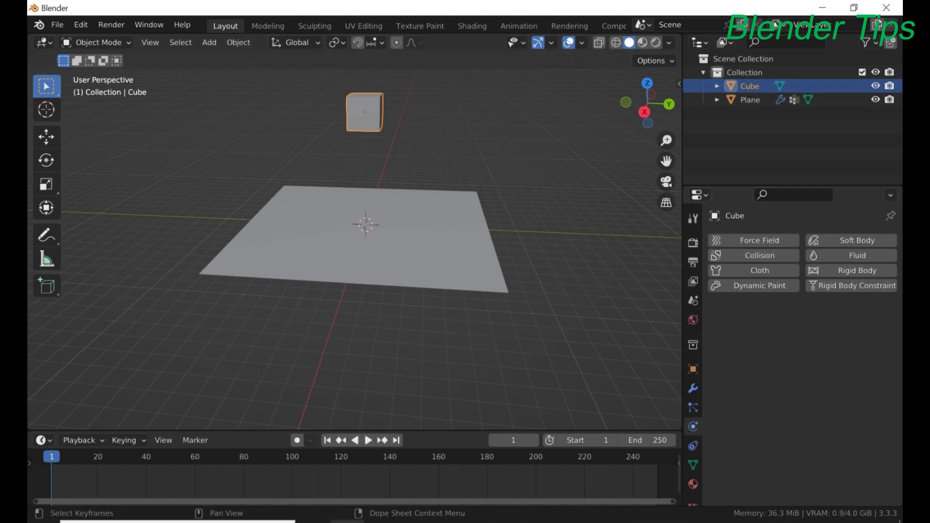
pyautogui.click(842, 240)
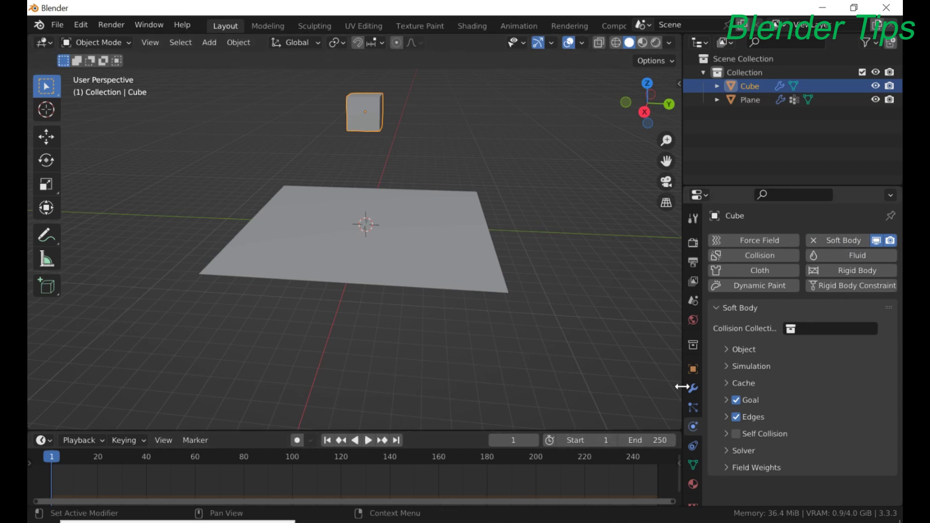
# Step: Set the cube's soft body edge Pull and Push to 0.999 and Bending to 1.000
pyautogui.click(725, 416)
pyautogui.scroll(-4, 795, 399)
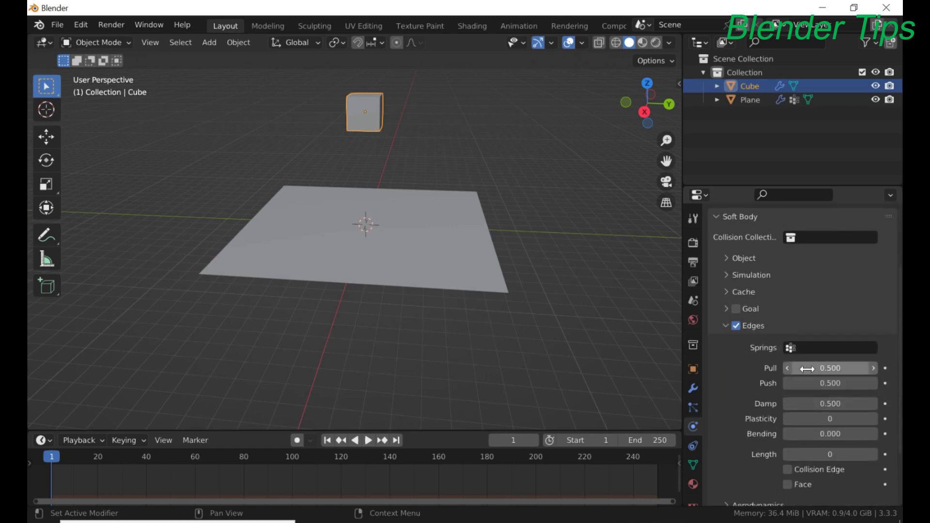
pyautogui.moveTo(807, 369); pyautogui.dragTo(872, 369)
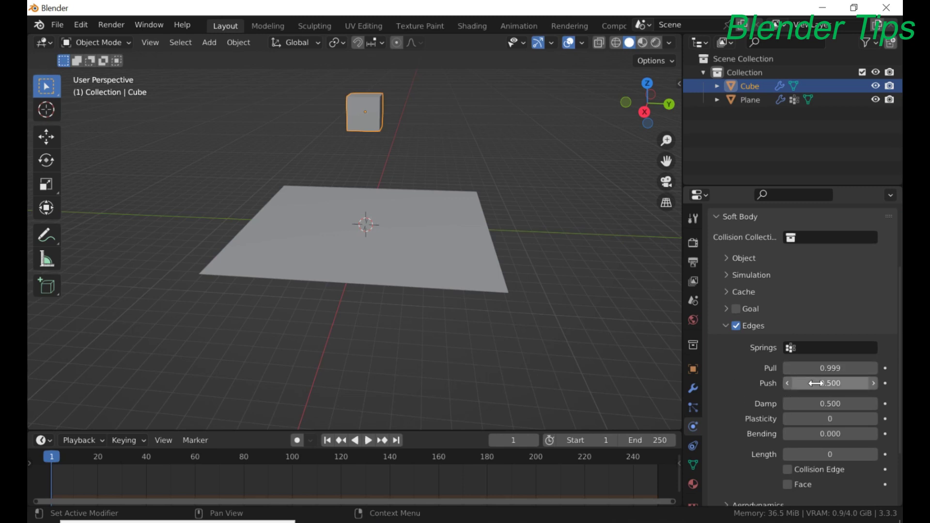
pyautogui.moveTo(817, 383); pyautogui.dragTo(872, 383)
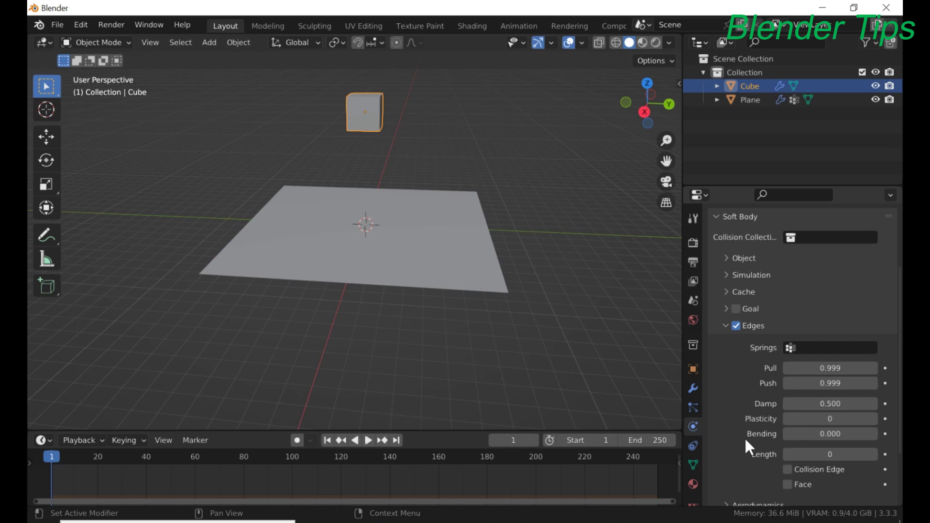
pyautogui.click(808, 435)
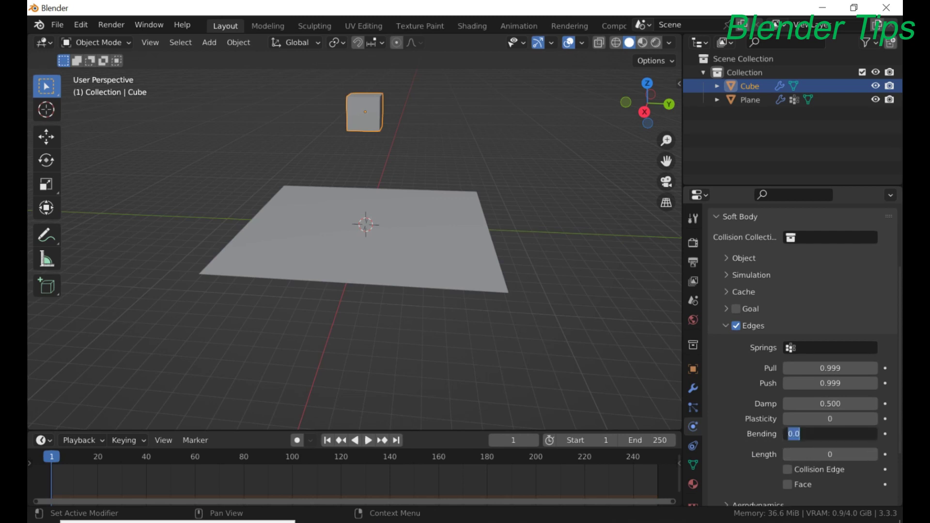
pyautogui.write('1')
pyautogui.press('Return')
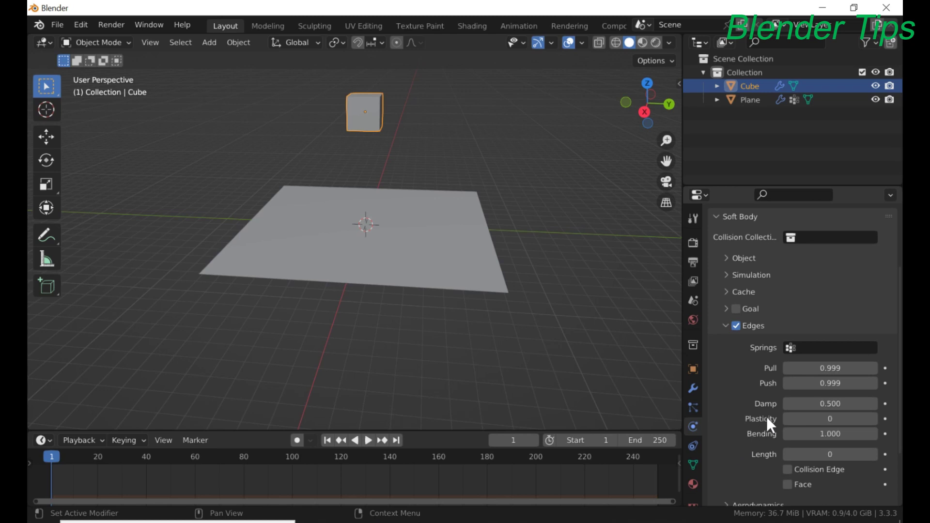
pyautogui.scroll(-4, 790, 406)
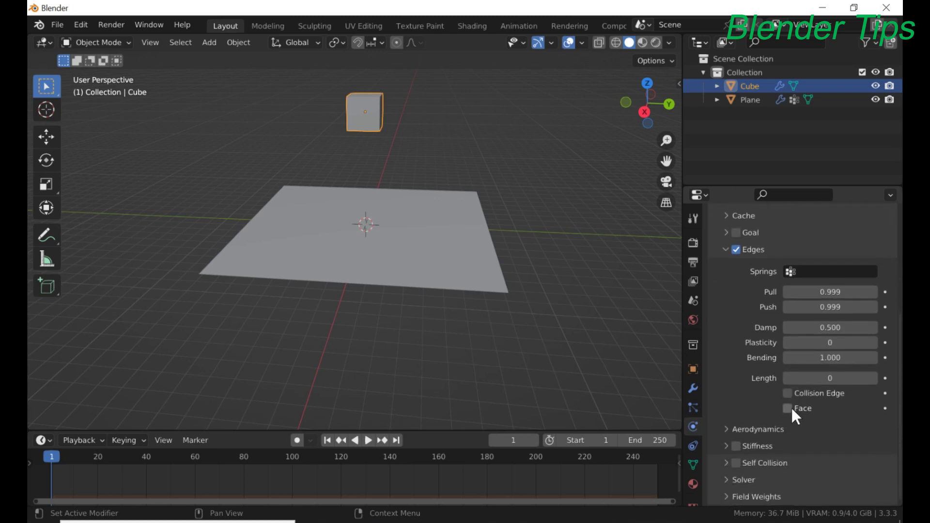
pyautogui.scroll(8, 790, 408)
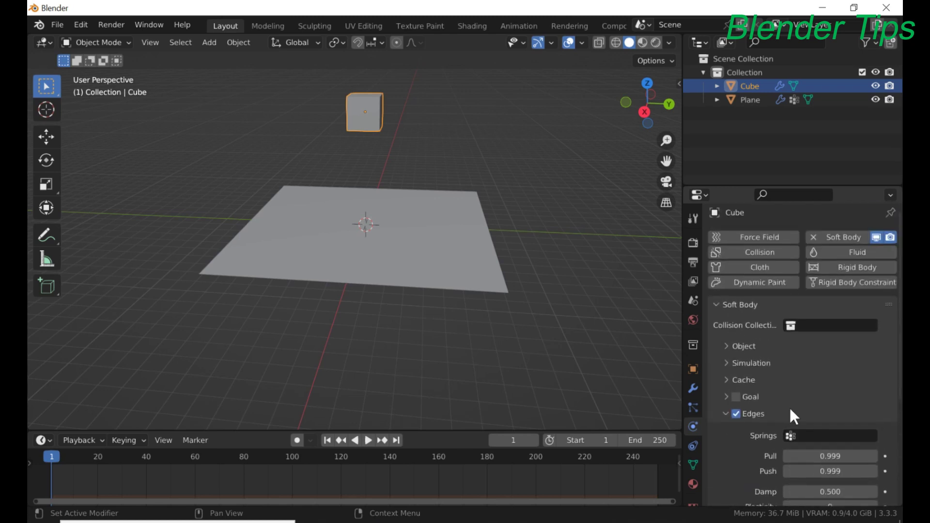
pyautogui.scroll(1, 790, 408)
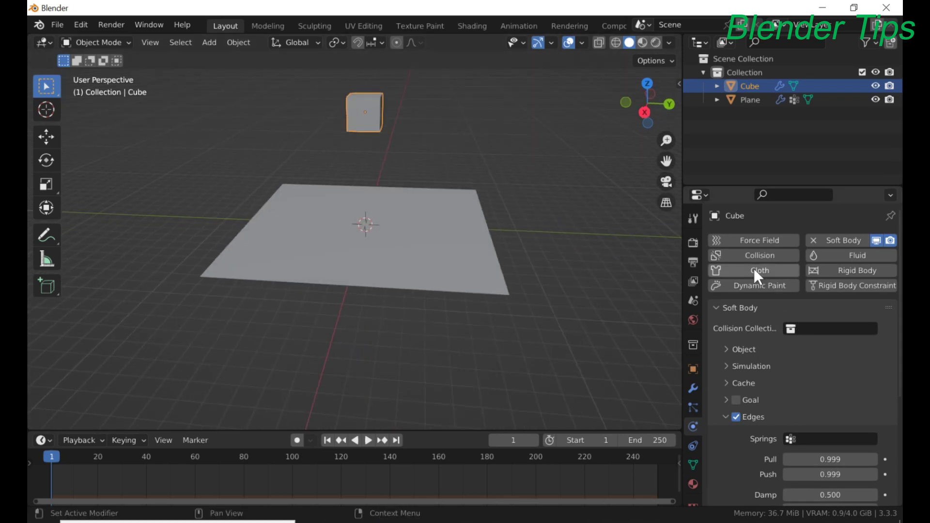
# Step: Add Collision to the cube with Particle Damping 0.750, and make the timeline taller
pyautogui.click(749, 257)
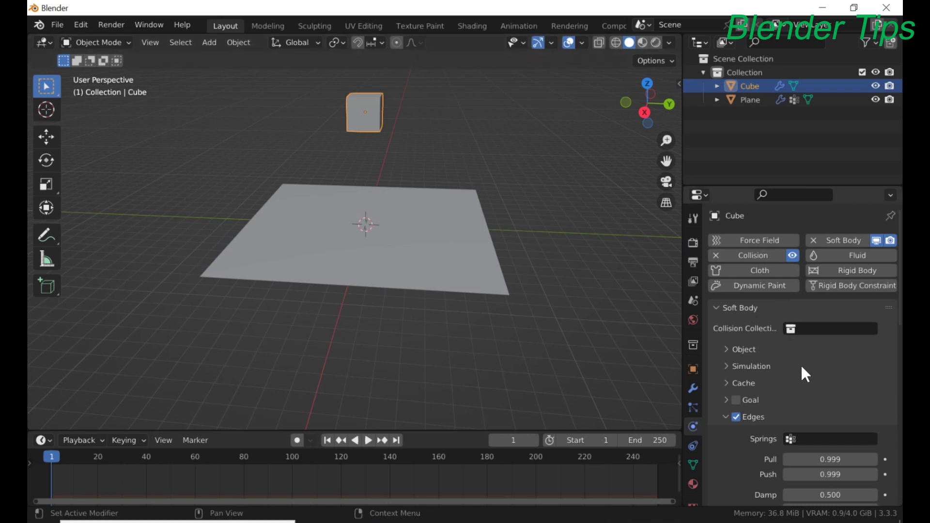
pyautogui.click(717, 308)
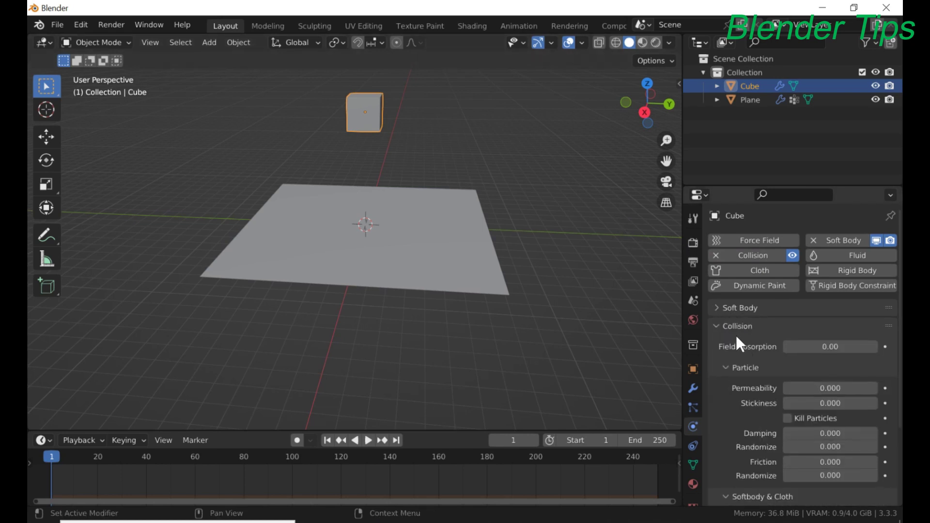
pyautogui.scroll(-3, 772, 347)
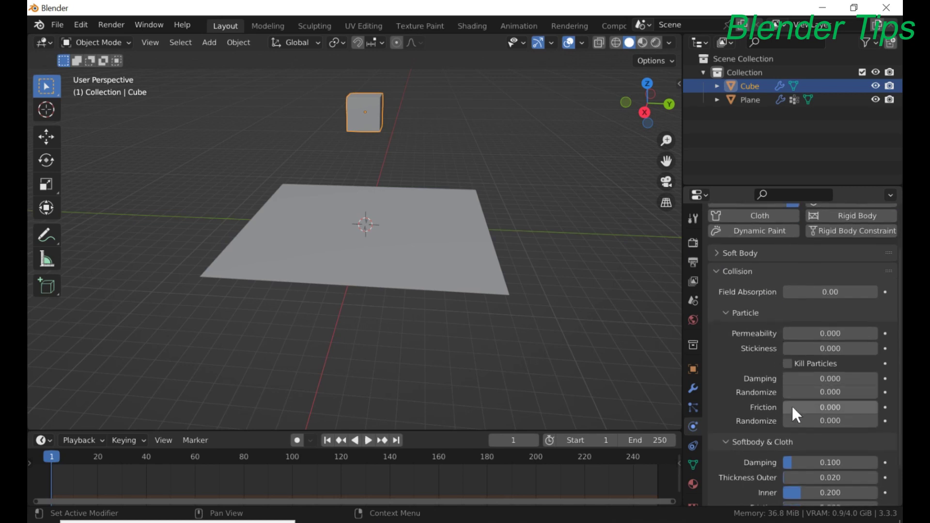
pyautogui.click(808, 379)
pyautogui.press('BackSpace')
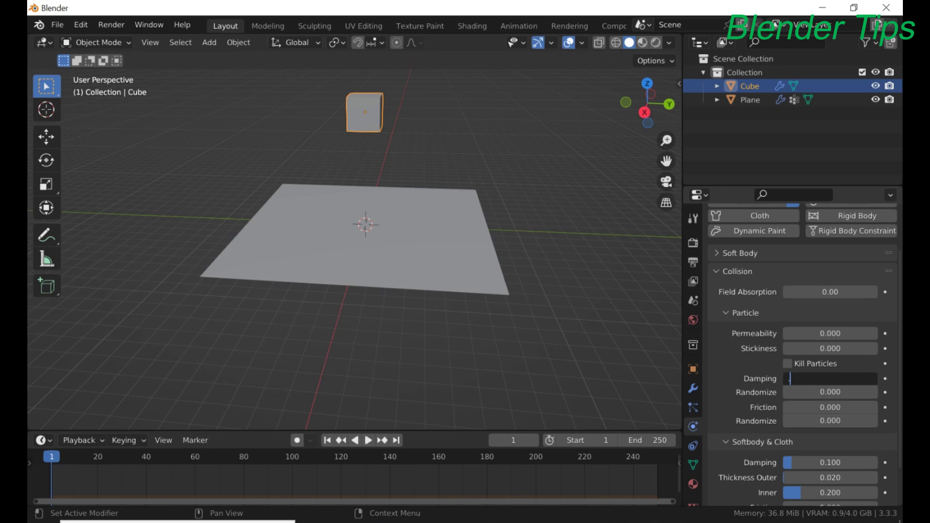
pyautogui.write('.750')
pyautogui.press('Return')
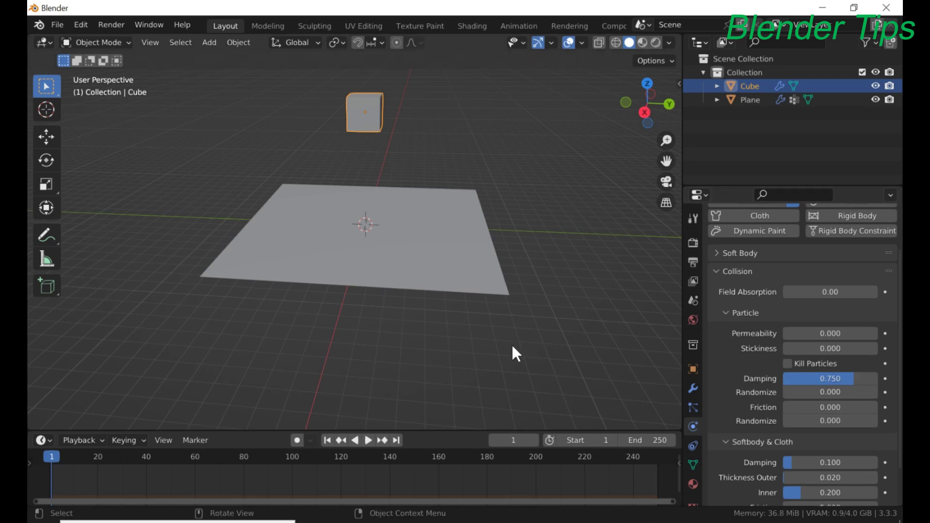
pyautogui.moveTo(386, 349)
pyautogui.mouseDown(button='middle')
pyautogui.moveTo(401, 339)
pyautogui.moveTo(378, 336)
pyautogui.mouseUp(button='middle')
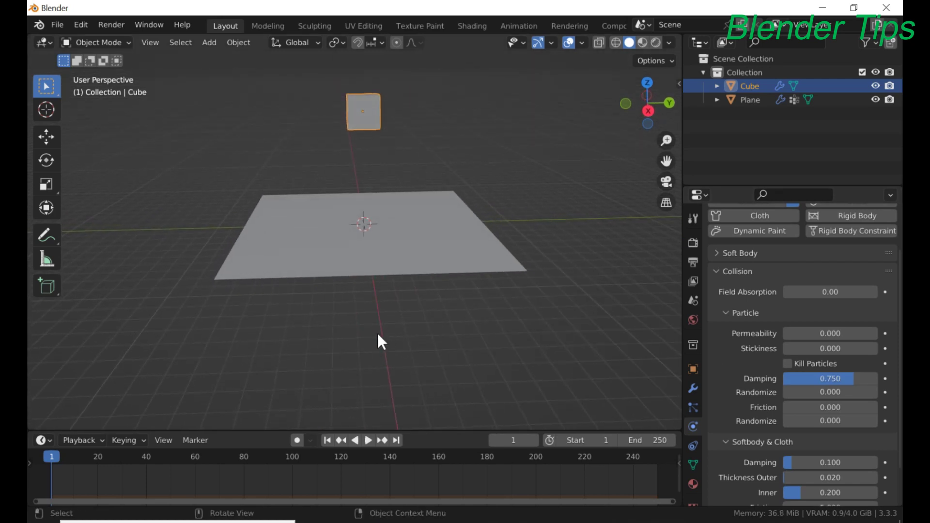
pyautogui.moveTo(381, 431); pyautogui.dragTo(384, 402)
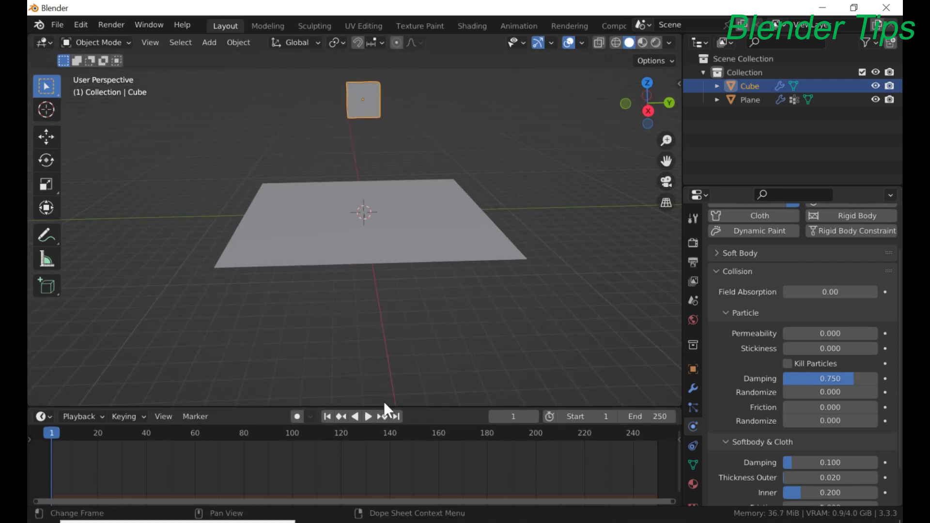
# Step: Play the simulation briefly, then orbit around the draped cloth and cube
pyautogui.moveTo(384, 402); pyautogui.dragTo(363, 298, button='middle')
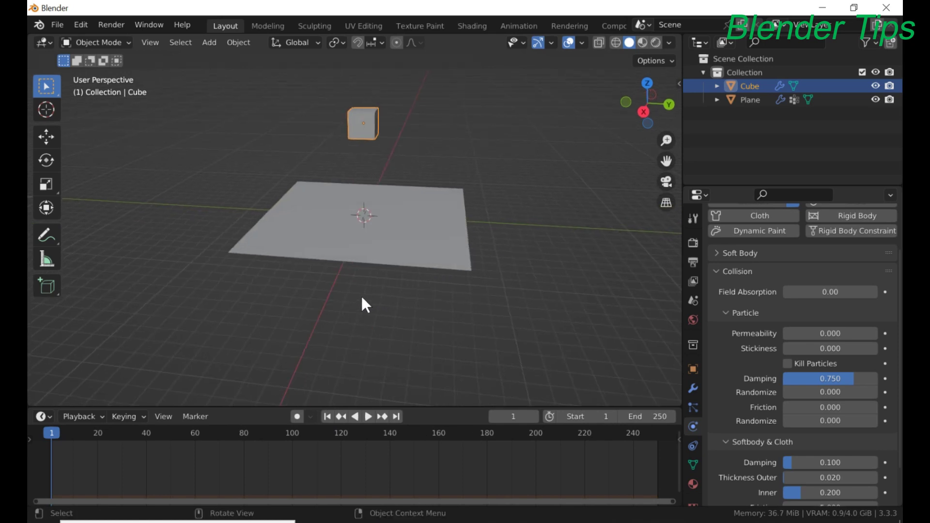
pyautogui.press('space')
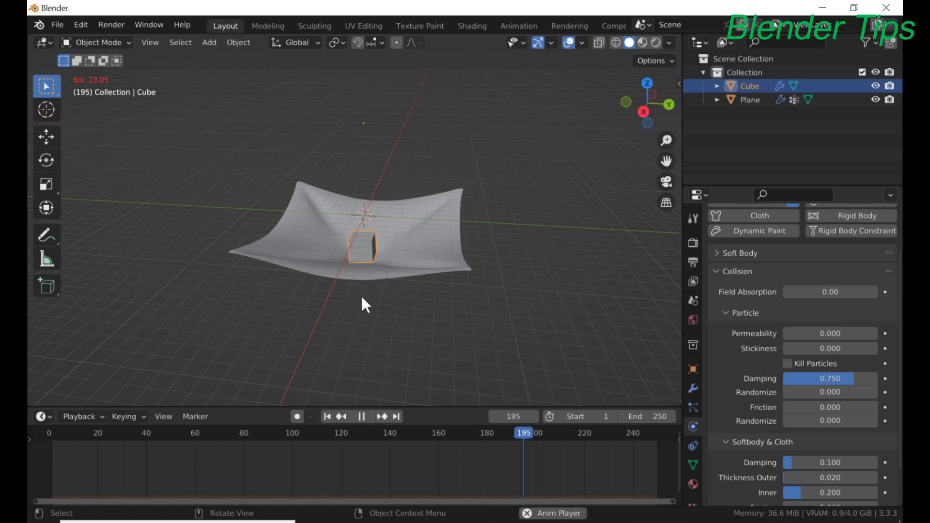
pyautogui.press('space')
pyautogui.scroll(4, 362, 295)
pyautogui.moveTo(361, 296); pyautogui.dragTo(310, 330, button='middle')
pyautogui.scroll(2, 388, 289)
pyautogui.scroll(-3, 389, 289)
pyautogui.scroll(4, 413, 305)
pyautogui.scroll(-4, 412, 304)
pyautogui.scroll(-3, 334, 279)
# Step: Rewind to frame 1 and replay the simulation, stopping around frame 115
pyautogui.click(327, 417)
pyautogui.scroll(-2, 331, 356)
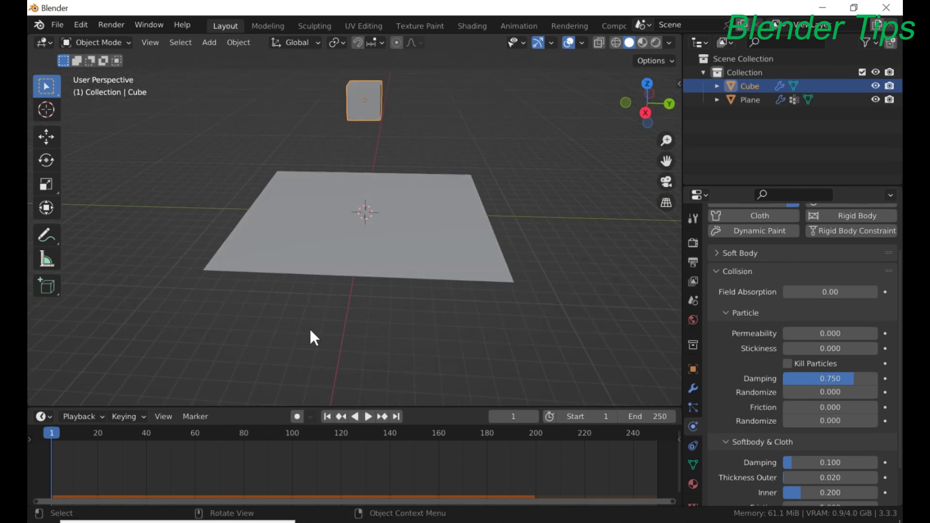
pyautogui.press('space')
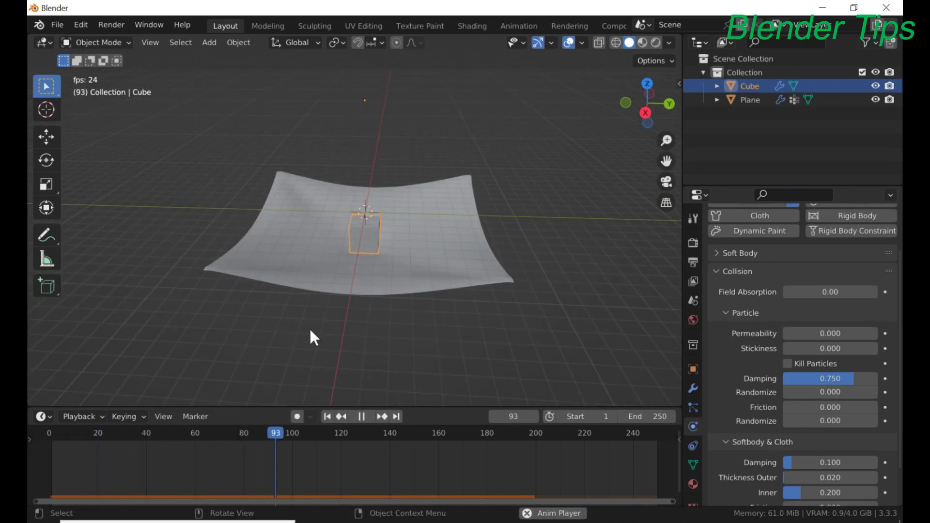
pyautogui.press('space')
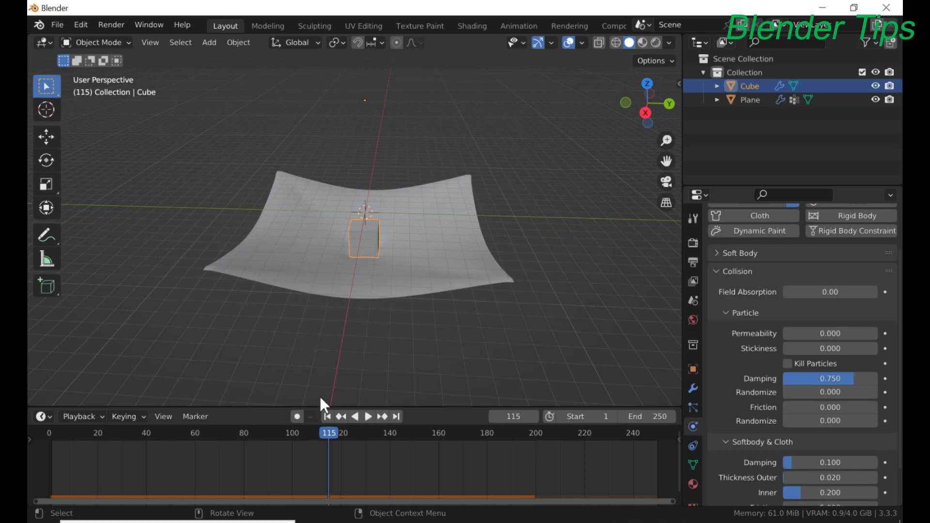
# Step: Rewind the simulation to frame 1 so the cube sits above the plane
pyautogui.click(327, 417)
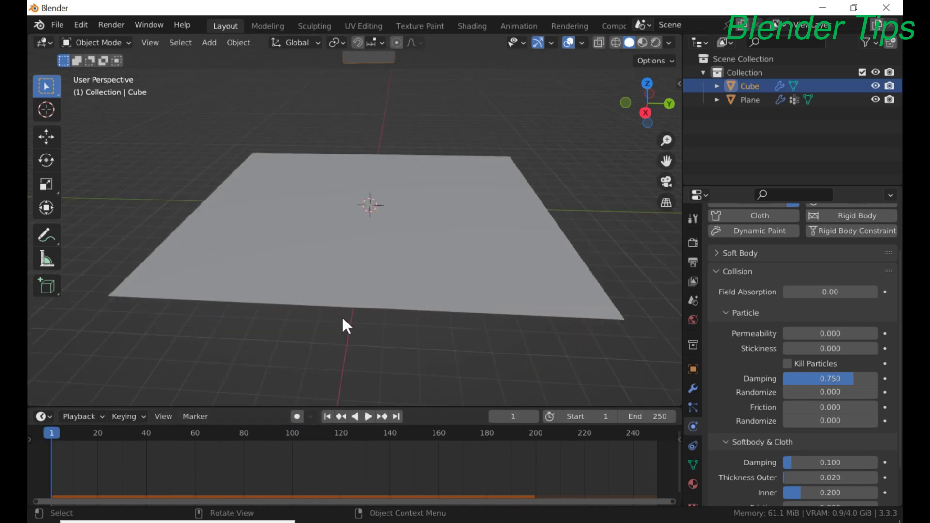
pyautogui.scroll(-5, 342, 317)
pyautogui.moveTo(330, 318); pyautogui.dragTo(285, 291, button='middle')
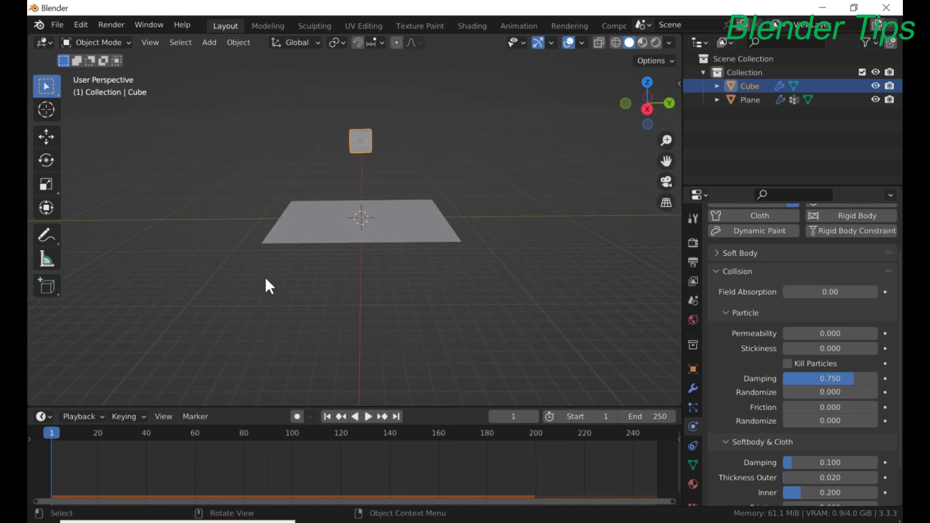
# Step: Turn the bottom area into an Asset Browser showing the Materials library's Fabric category
pyautogui.click(46, 416)
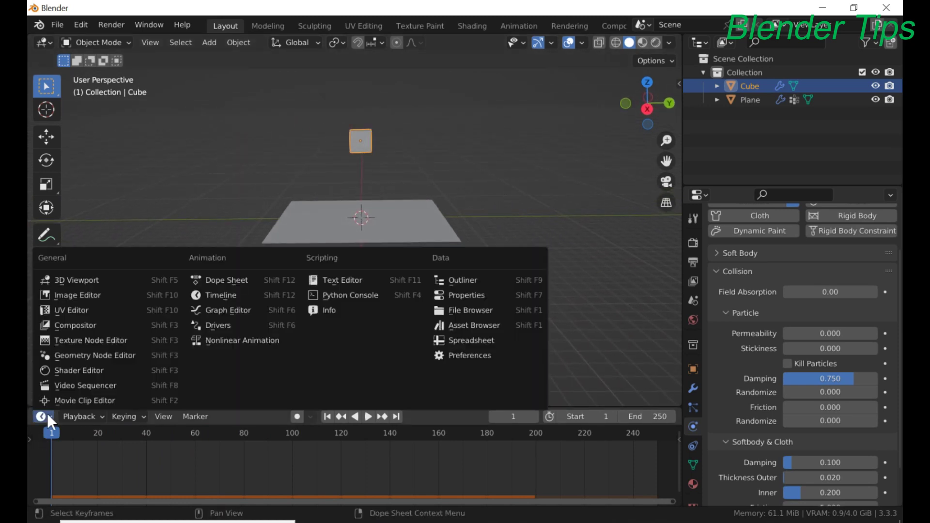
pyautogui.click(480, 325)
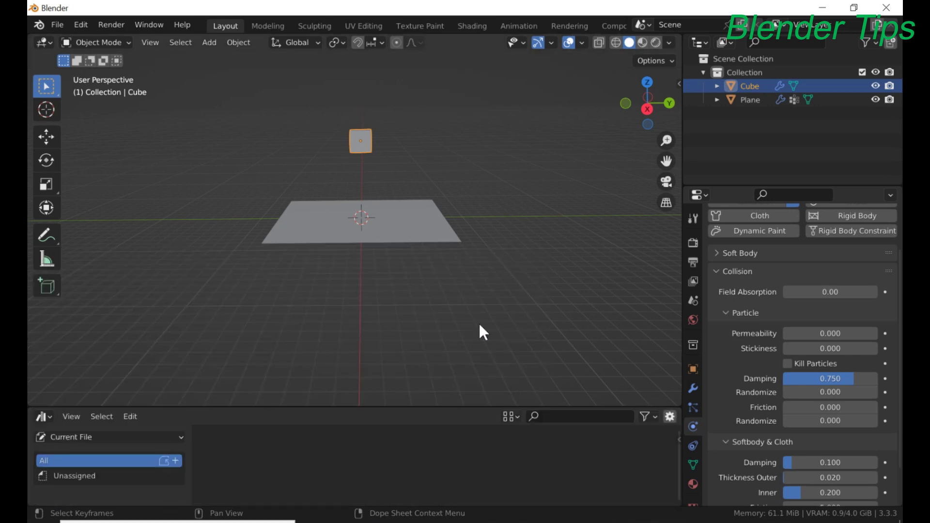
pyautogui.click(76, 437)
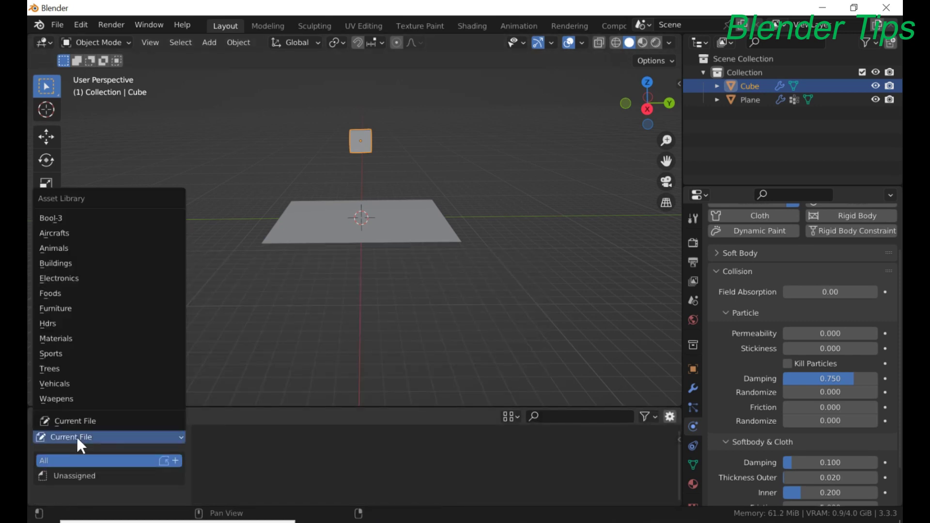
pyautogui.click(75, 339)
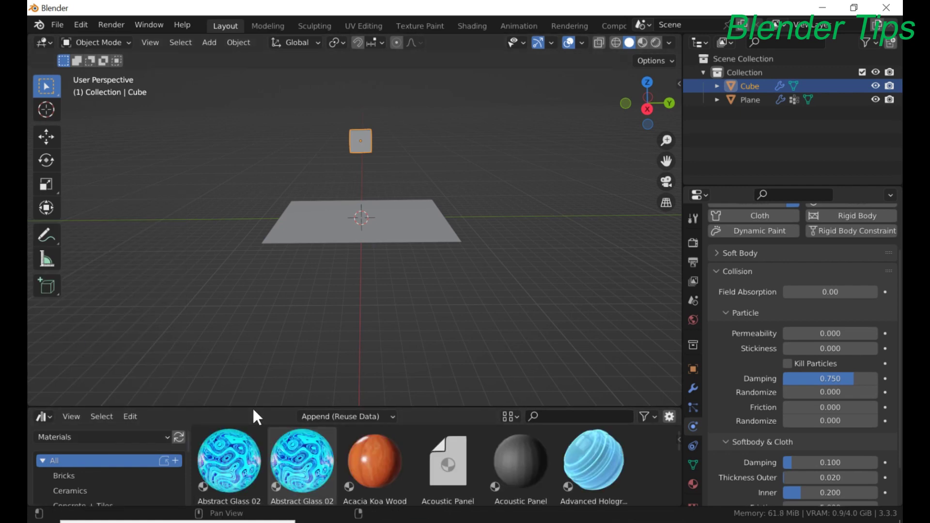
pyautogui.moveTo(252, 406); pyautogui.dragTo(255, 357)
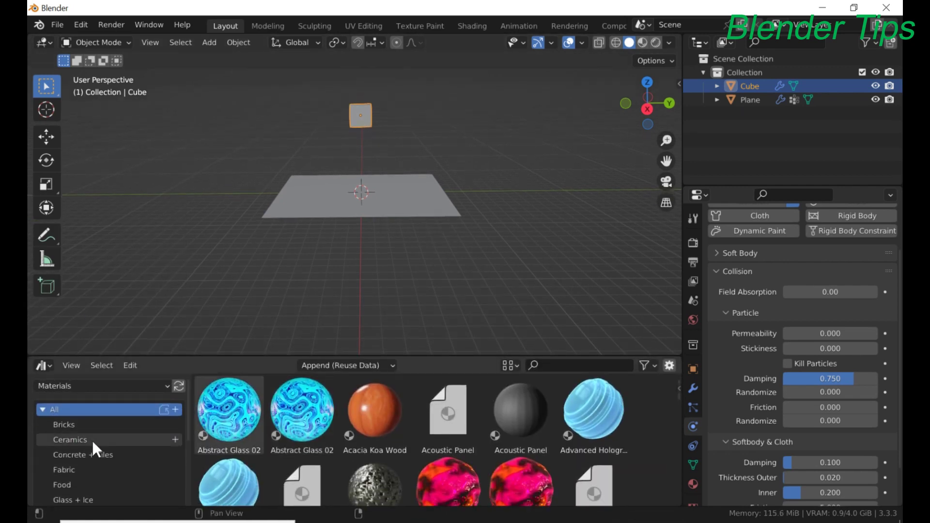
pyautogui.click(86, 472)
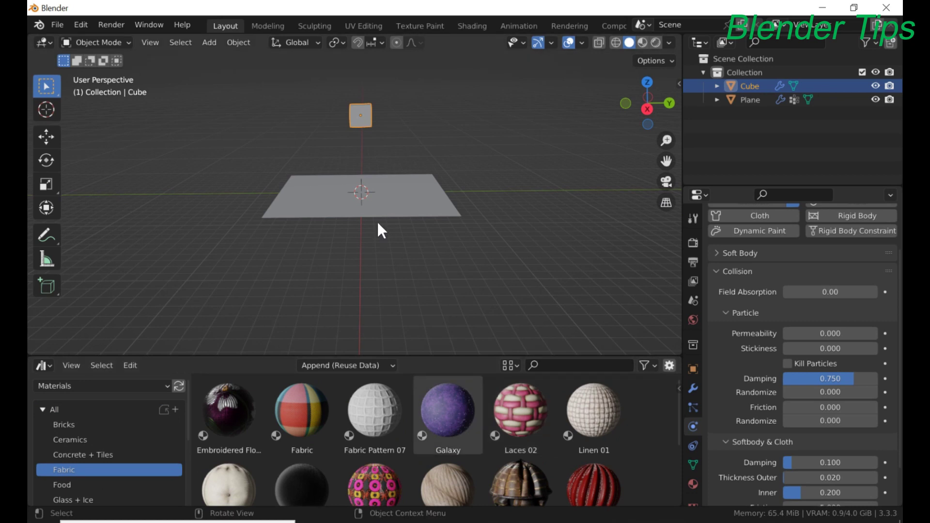
# Step: Switch to Material Preview shading and apply the Galaxy fabric material to the plane
pyautogui.click(643, 42)
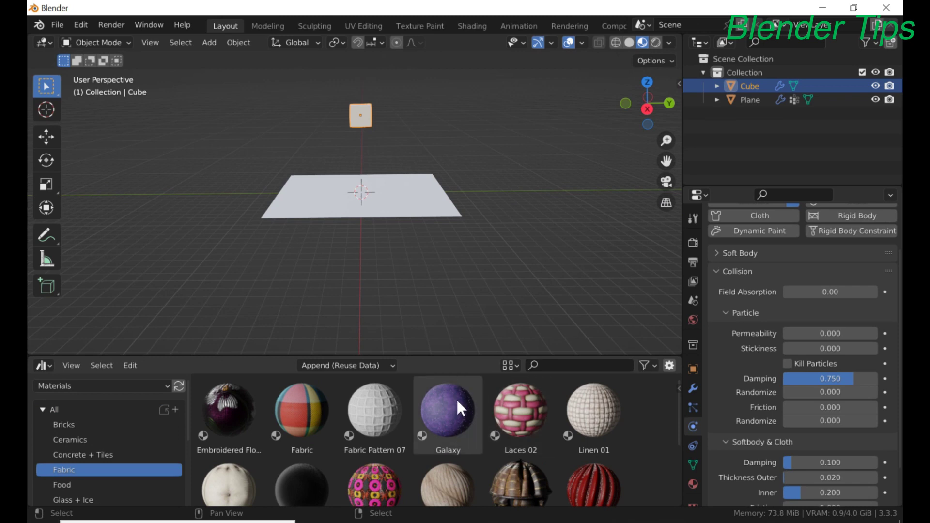
pyautogui.moveTo(456, 406); pyautogui.dragTo(414, 197)
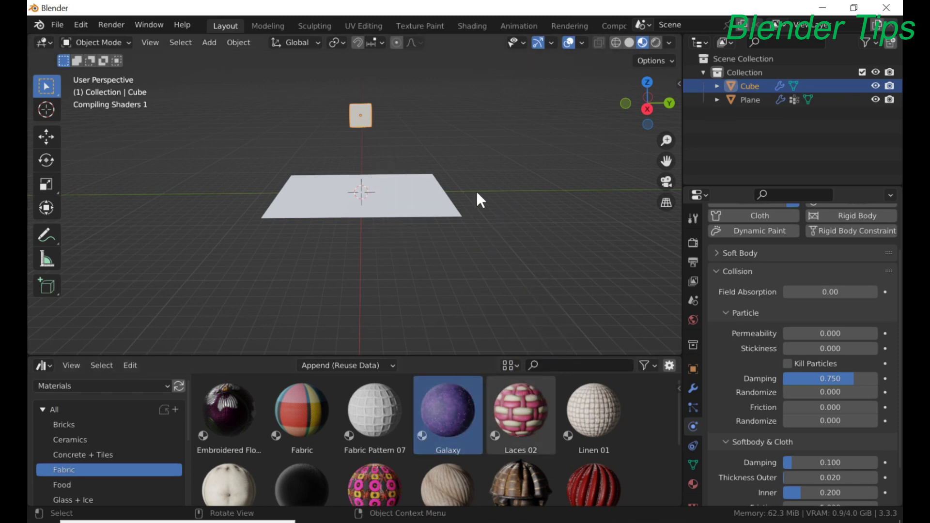
pyautogui.scroll(5, 475, 188)
pyautogui.moveTo(464, 203); pyautogui.dragTo(443, 219, button='middle')
pyautogui.scroll(-4, 463, 246)
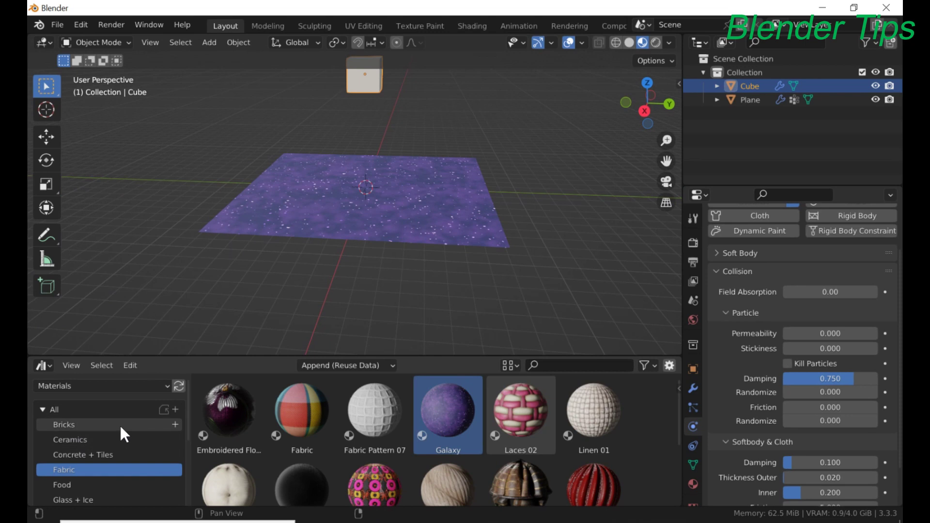
# Step: Browse to the Wood materials and drop Acacia Koa Wood onto the cube
pyautogui.click(136, 424)
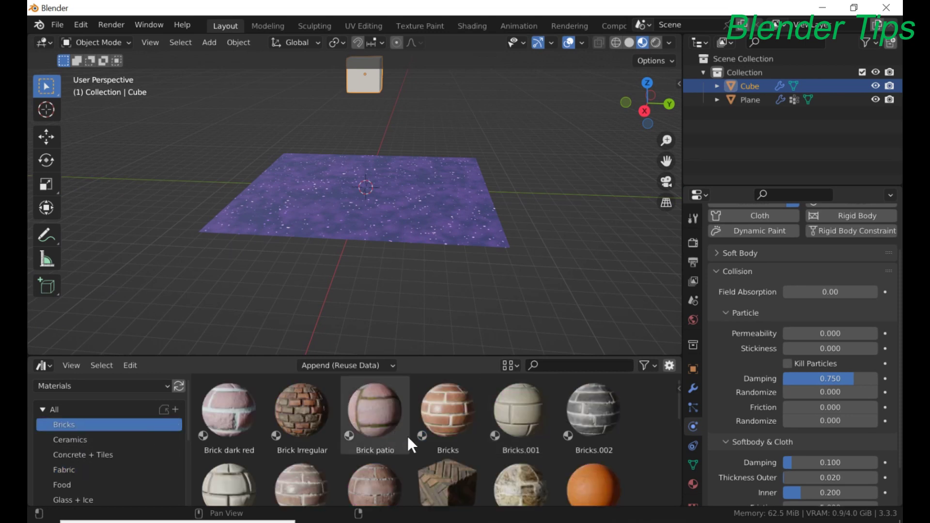
pyautogui.scroll(-3, 504, 233)
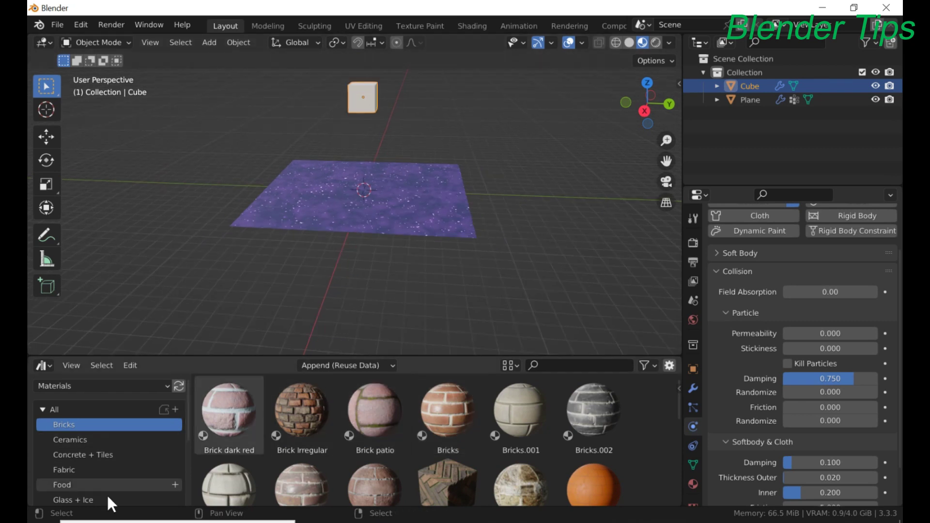
pyautogui.scroll(-6, 101, 471)
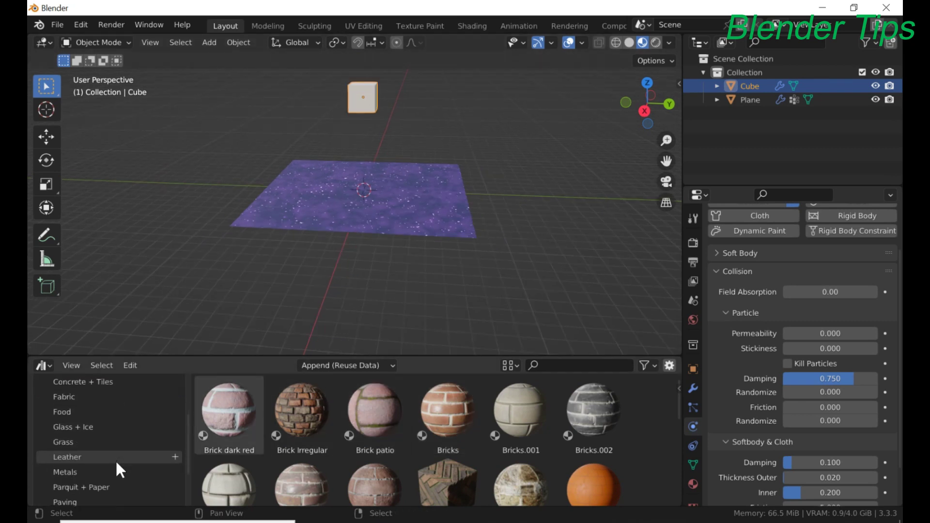
pyautogui.click(99, 494)
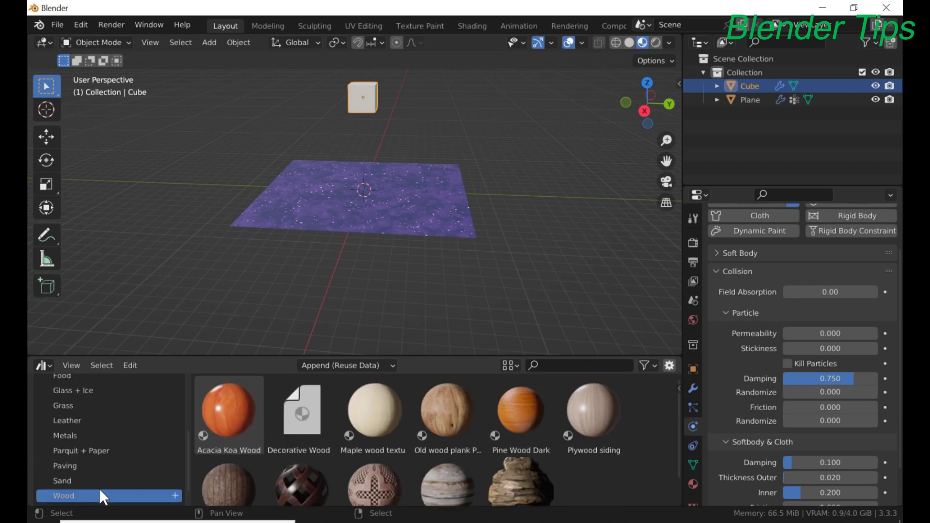
pyautogui.moveTo(229, 411); pyautogui.dragTo(367, 111)
pyautogui.scroll(2, 375, 161)
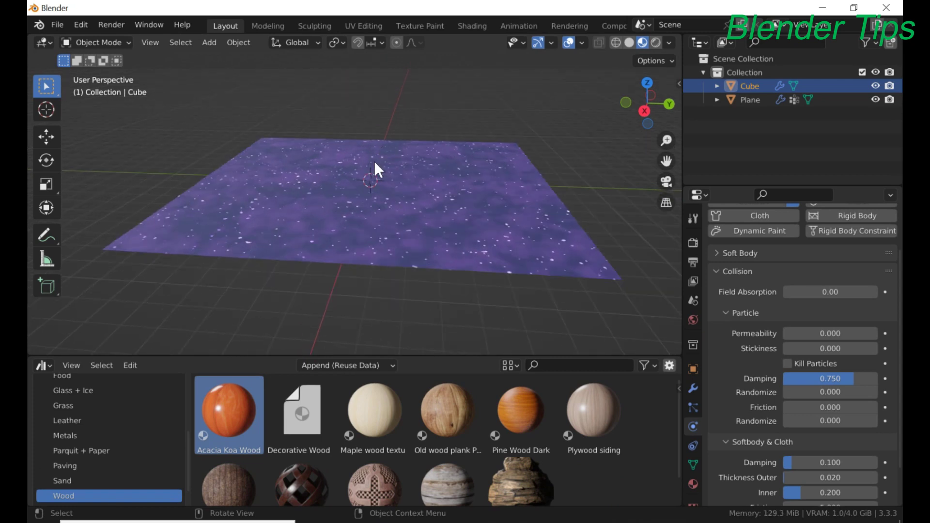
# Step: Shrink the Asset Browser and switch that area back to the Timeline
pyautogui.moveTo(371, 355); pyautogui.dragTo(371, 425)
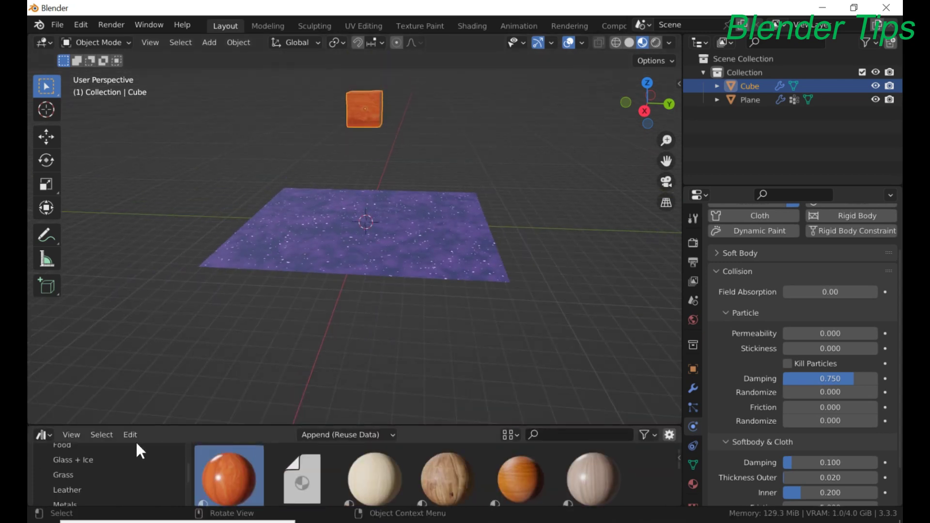
pyautogui.click(45, 435)
pyautogui.click(42, 435)
pyautogui.click(235, 312)
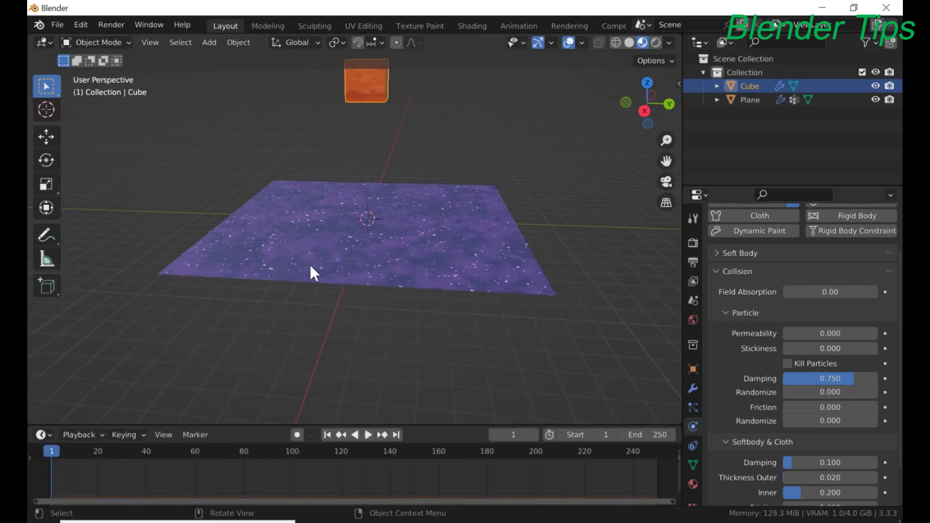
# Step: Deselect the cube and play the simulation so the wooden cube hits the galaxy cloth
pyautogui.moveTo(310, 266); pyautogui.dragTo(350, 304, button='middle')
pyautogui.scroll(3, 360, 320)
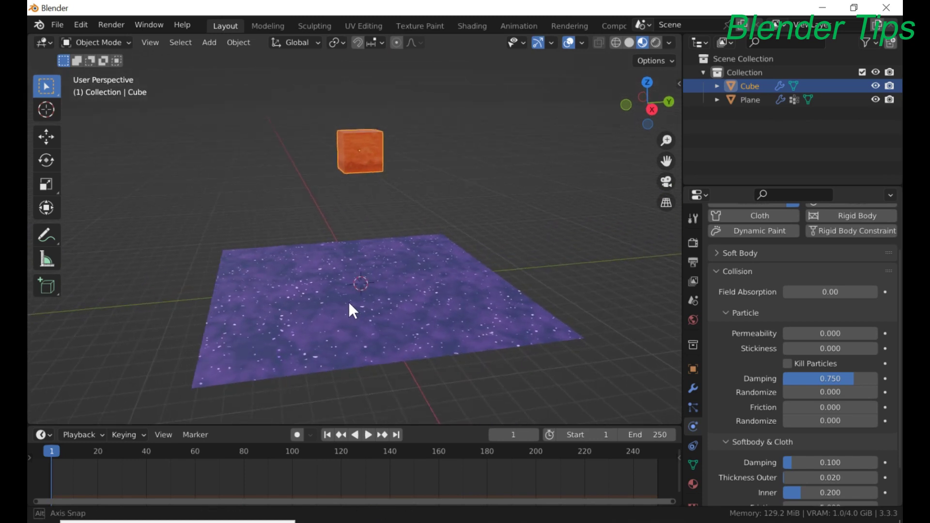
pyautogui.click(529, 201)
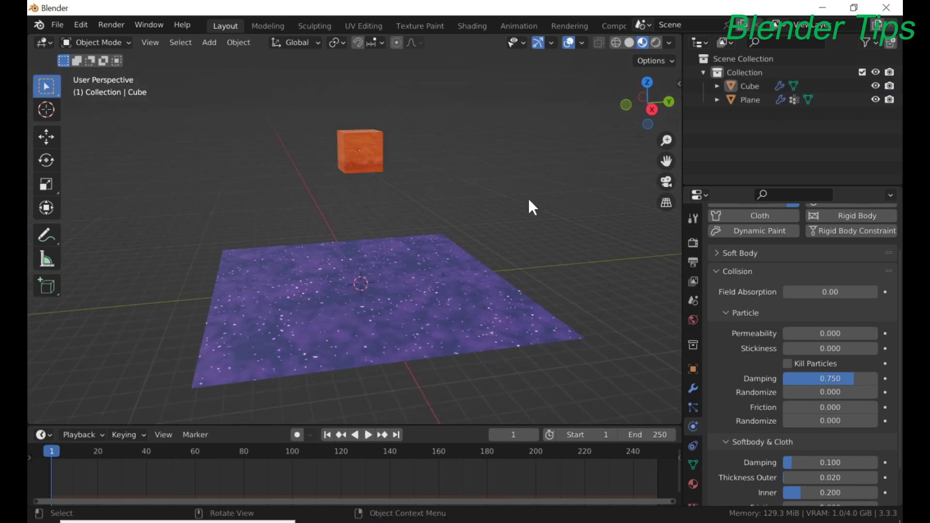
pyautogui.press('space')
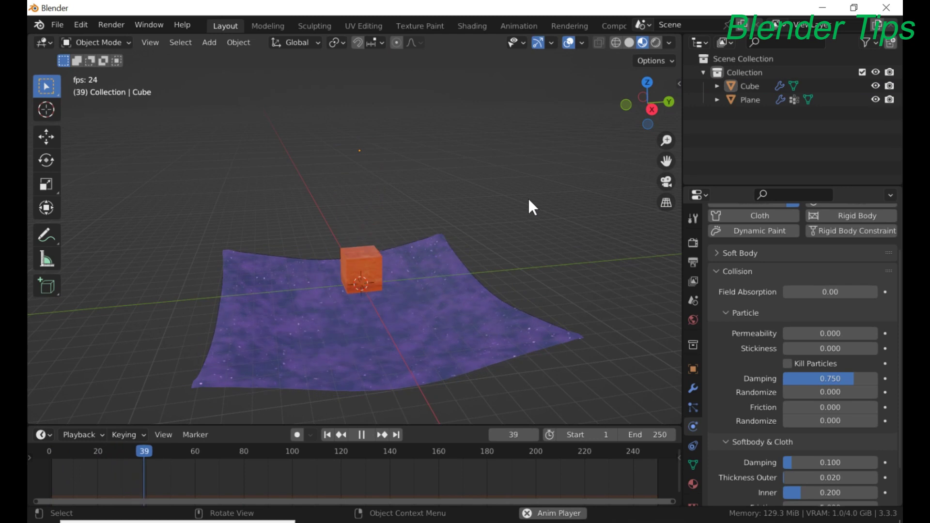